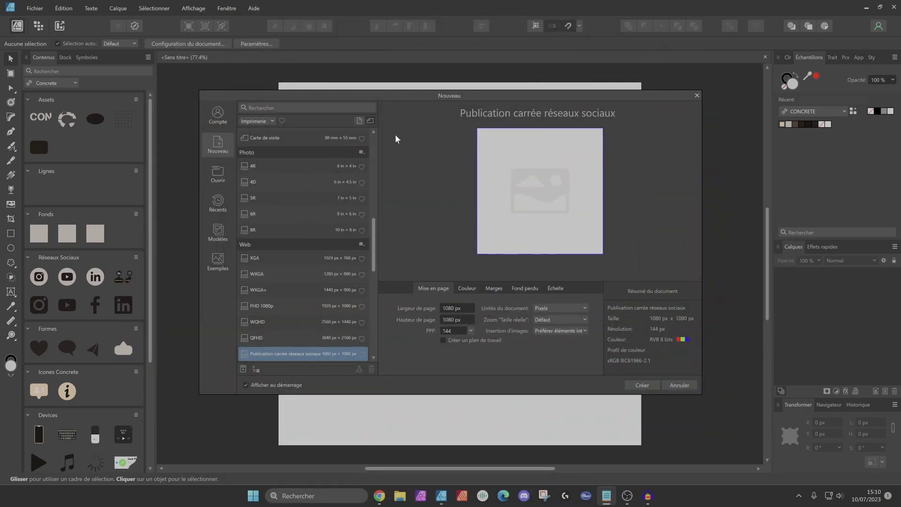
Add the folder D:\CONCRETE\BDD\Editing\Templates to the template list and create a document from TemplateVideoTuto.aftemplate.
click(226, 228)
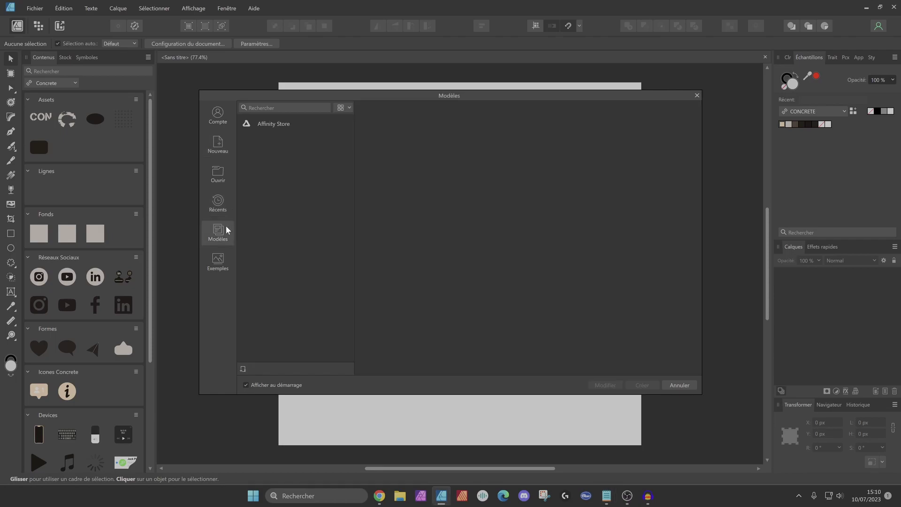
click(243, 368)
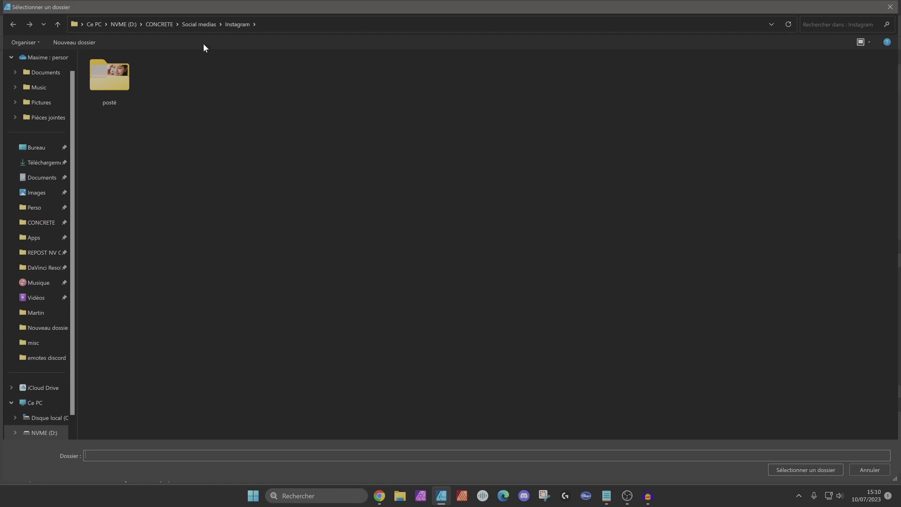
click(161, 24)
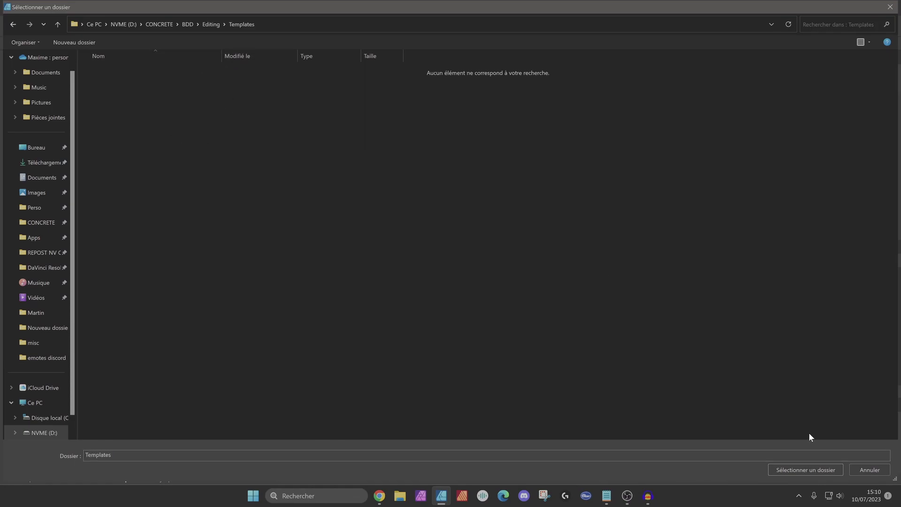
click(809, 468)
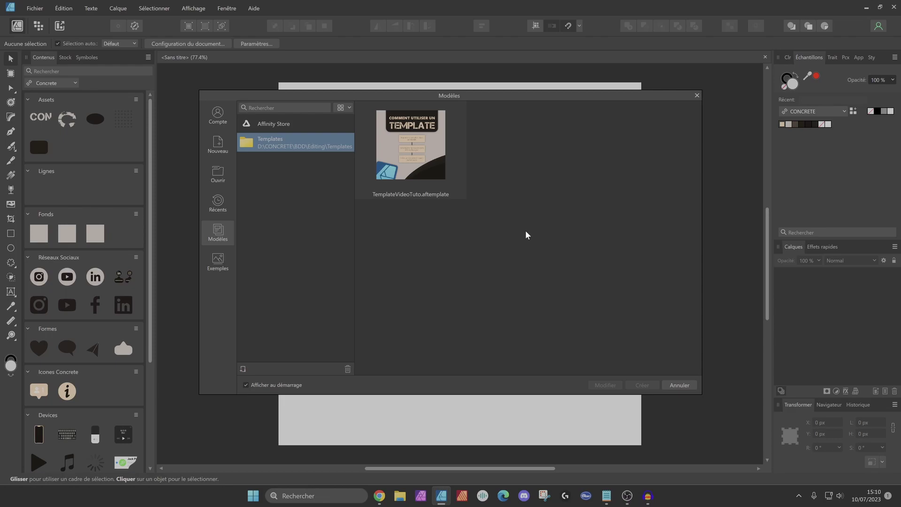
click(401, 163)
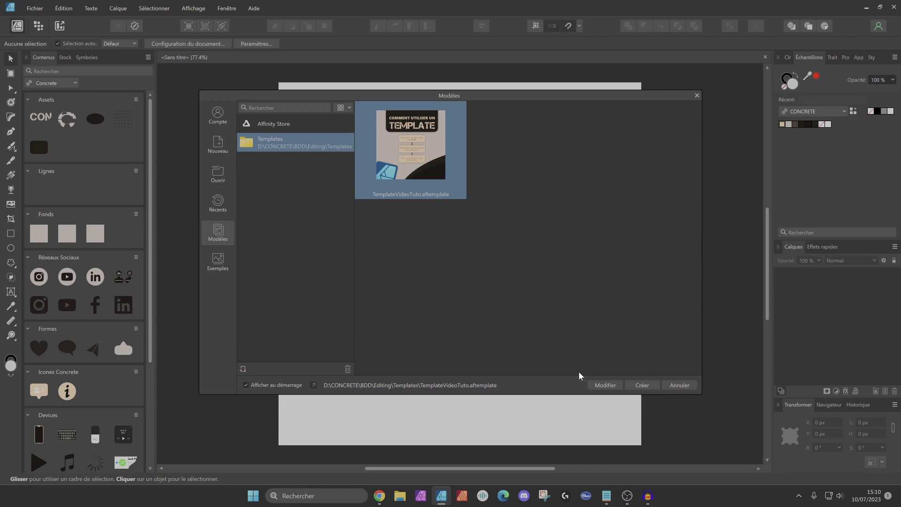
click(643, 385)
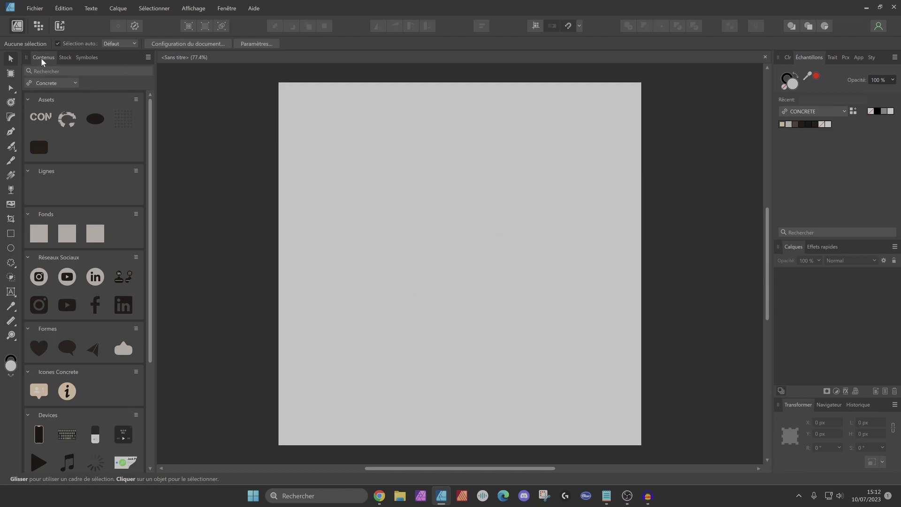
click(226, 8)
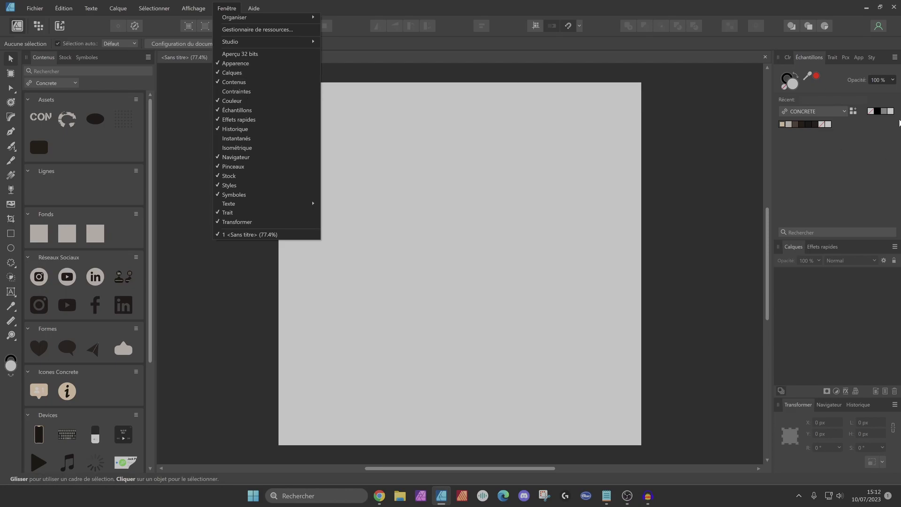
click(167, 163)
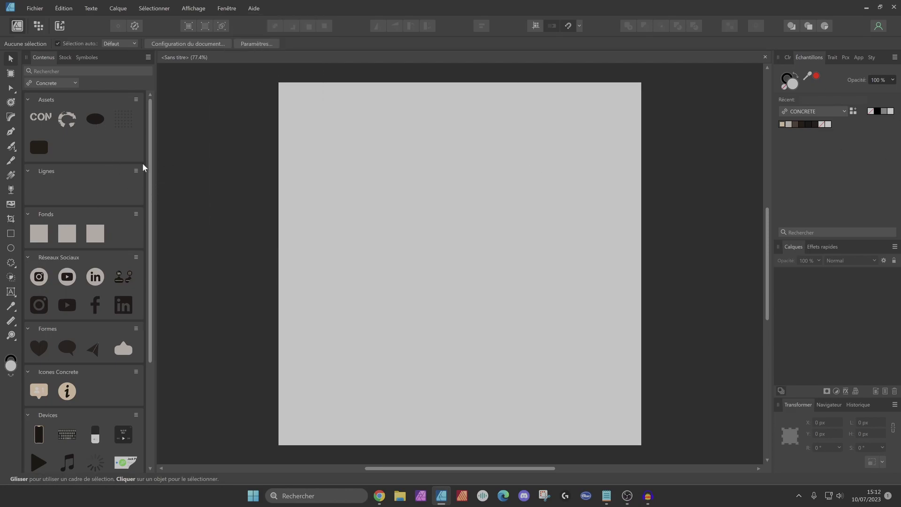
click(147, 57)
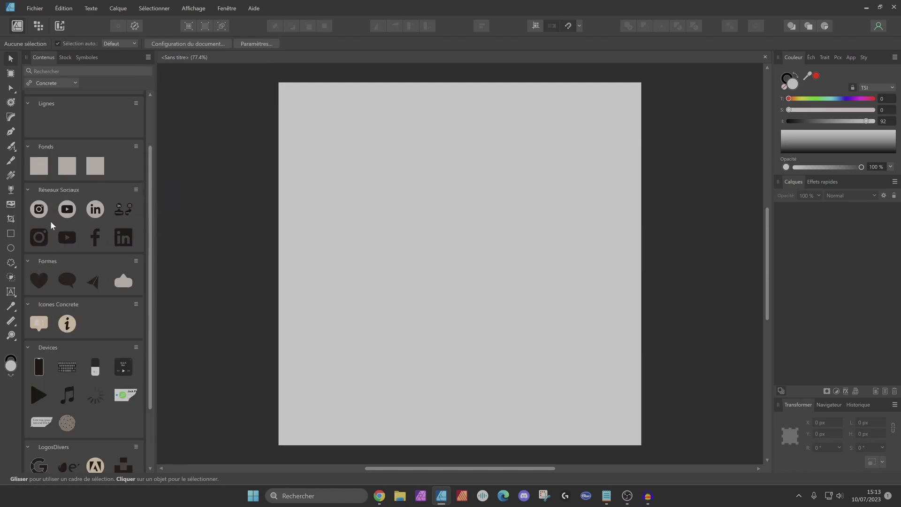
Examine the asset categories of the Concrete collection, from Assets and Fonds to Devices and LogosDivers.
scroll(54, 244, down, 3)
scroll(65, 277, up, 5)
scroll(69, 286, down, 3)
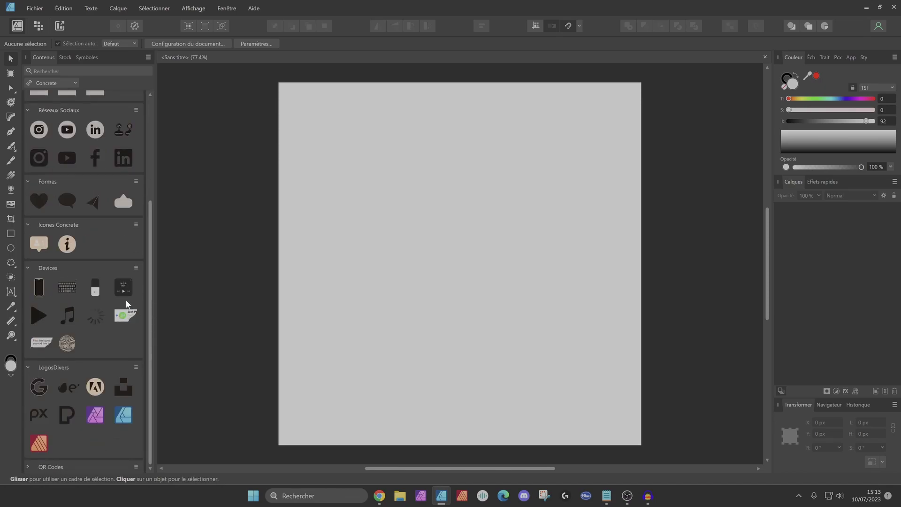
scroll(115, 301, up, 3)
scroll(115, 301, down, 3)
scroll(94, 237, up, 4)
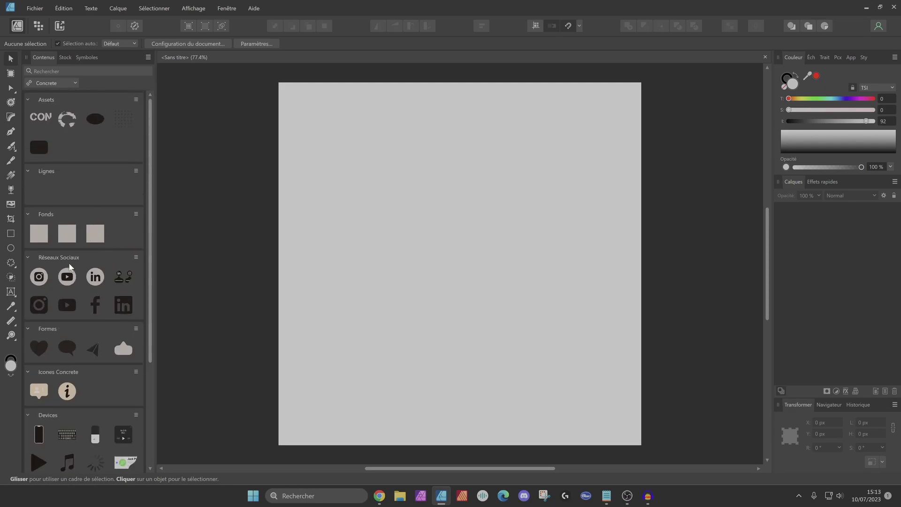
scroll(80, 257, down, 1)
scroll(100, 254, down, 1)
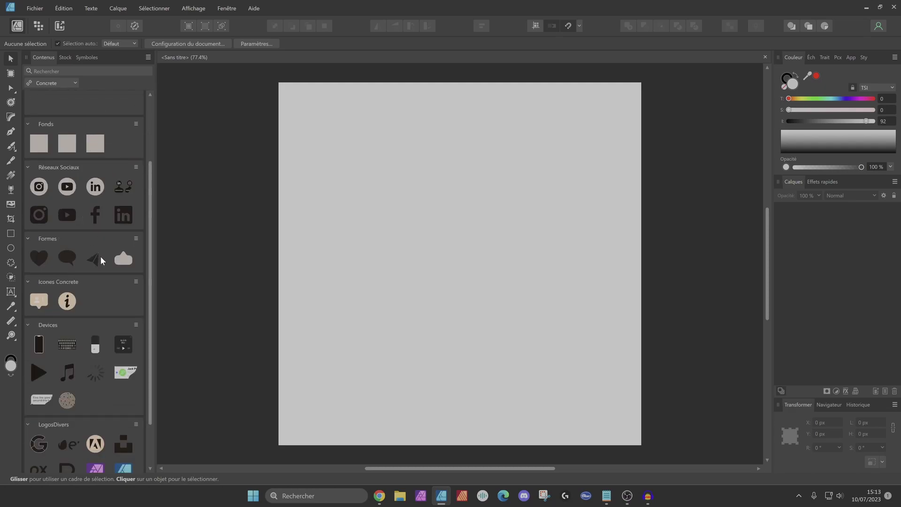
scroll(68, 323, down, 2)
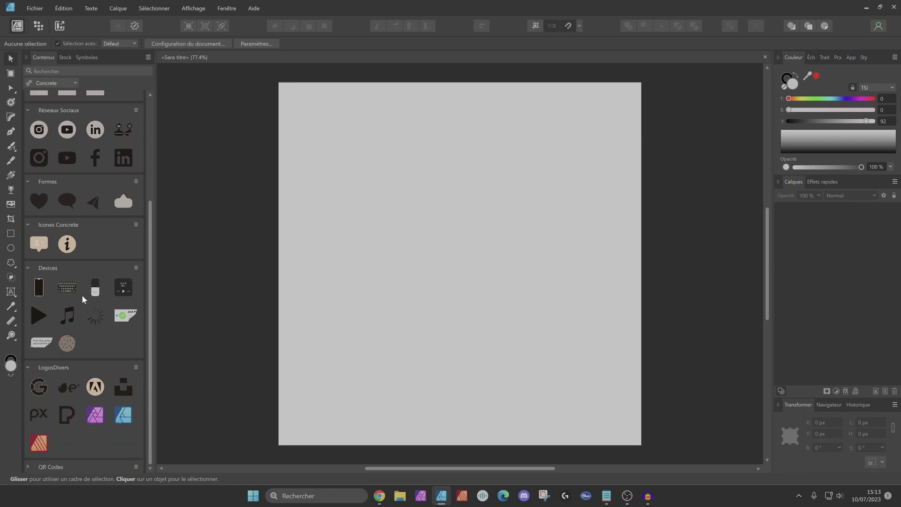
Try placing the music-note asset from the Devices category on the page and adjusting it there.
drag(69, 320, 348, 374)
drag(366, 263, 475, 416)
drag(458, 371, 78, 347)
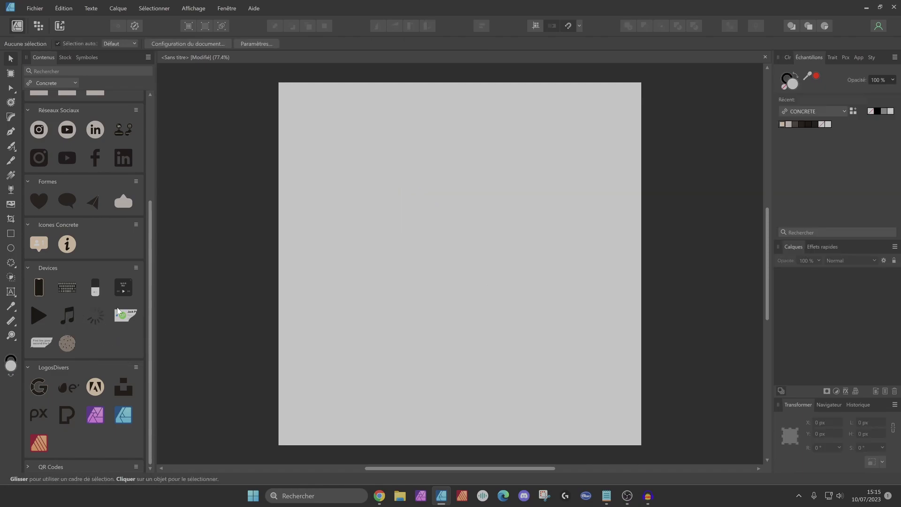
Place the third background square from the Fonds category, about 1080 px wide, in the middle of the page.
scroll(75, 341, up, 4)
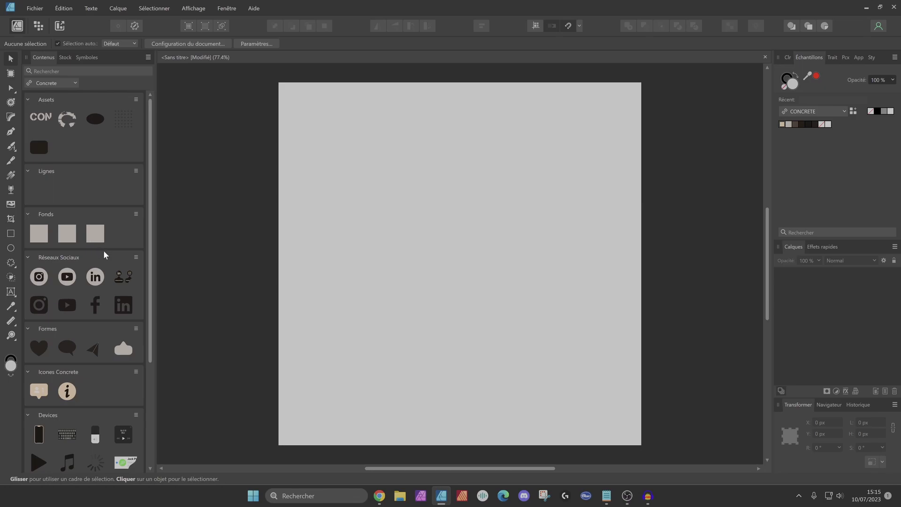
drag(95, 243, 466, 292)
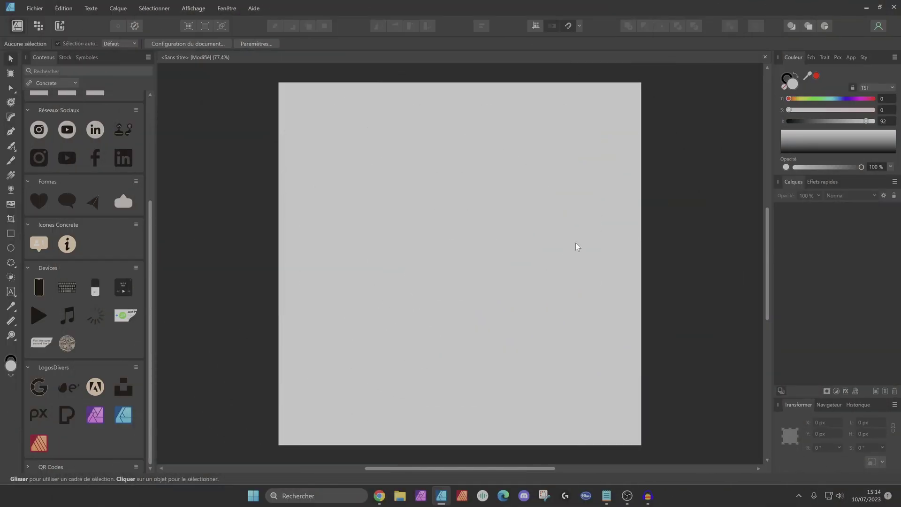
Display the swatches of the CONCRETE palette and review the commands for adding and managing palettes.
click(811, 57)
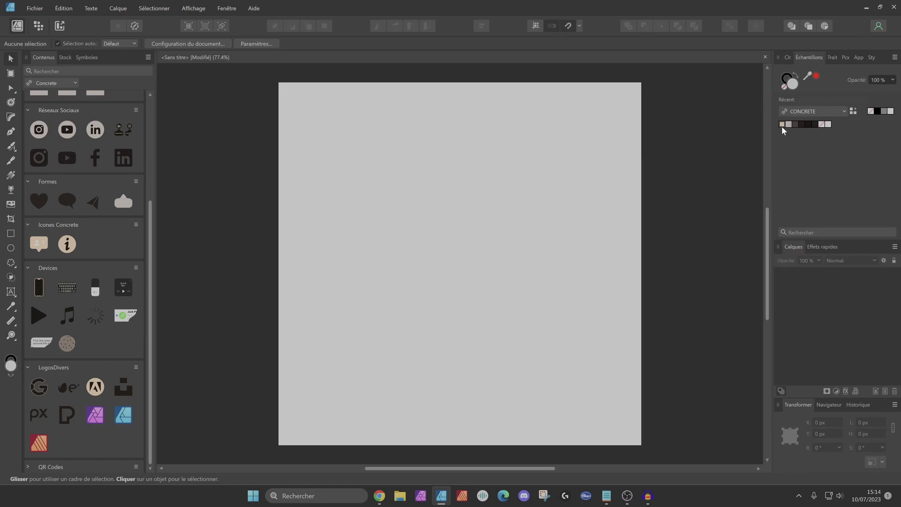
click(226, 9)
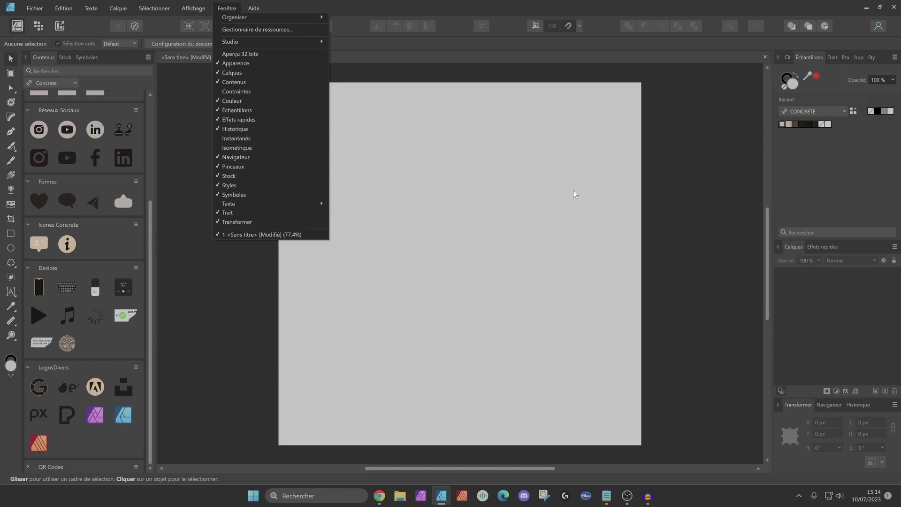
click(632, 169)
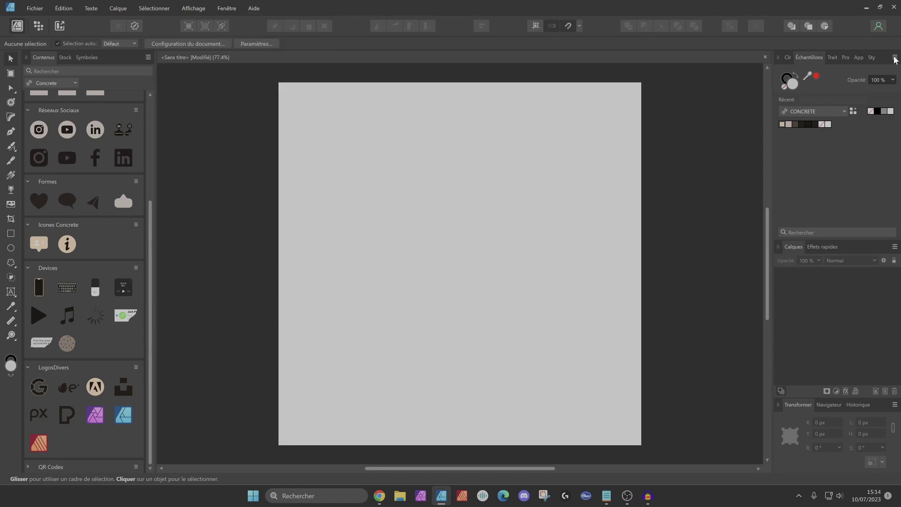
click(894, 57)
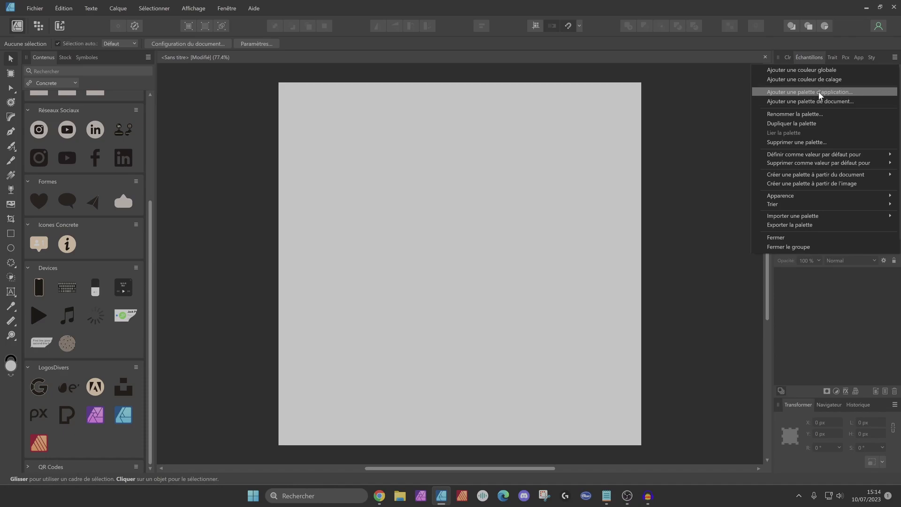
click(728, 100)
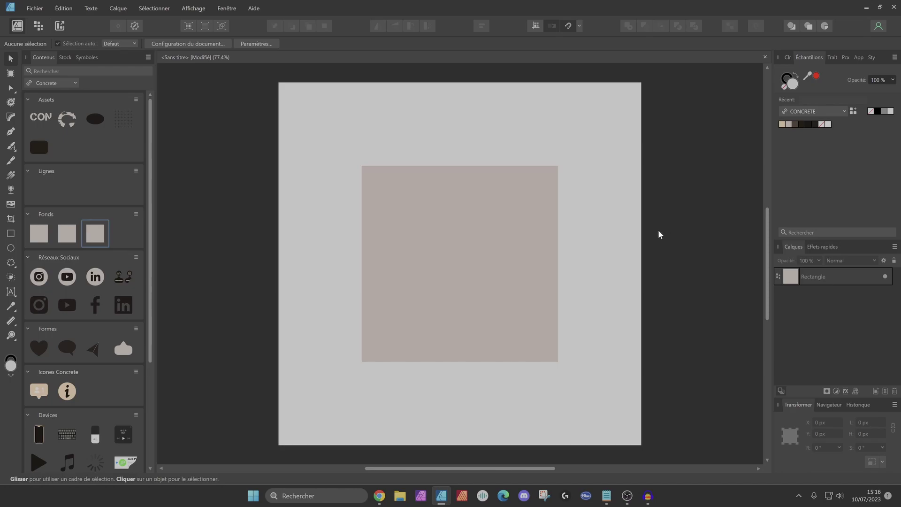
Try darker CONCRETE swatches as the fill of the rectangle and return it to the beige swatch.
click(529, 237)
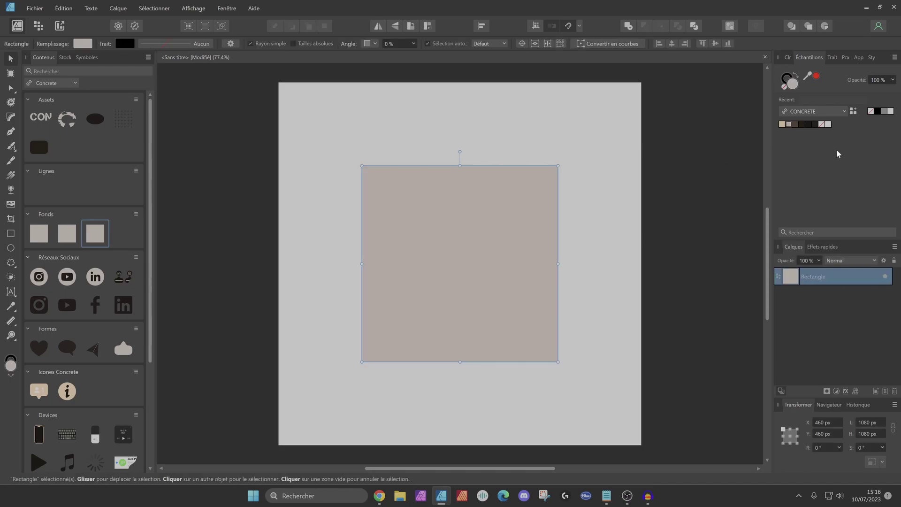
click(803, 126)
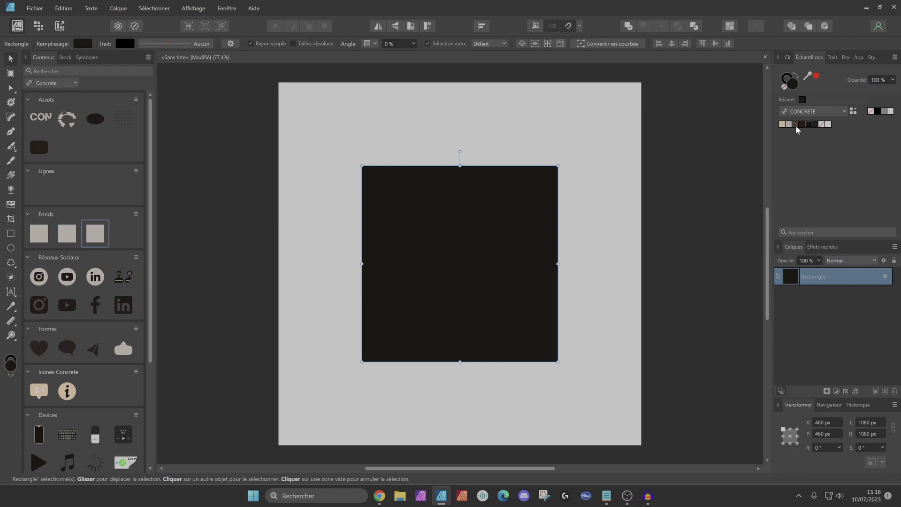
click(796, 125)
click(787, 126)
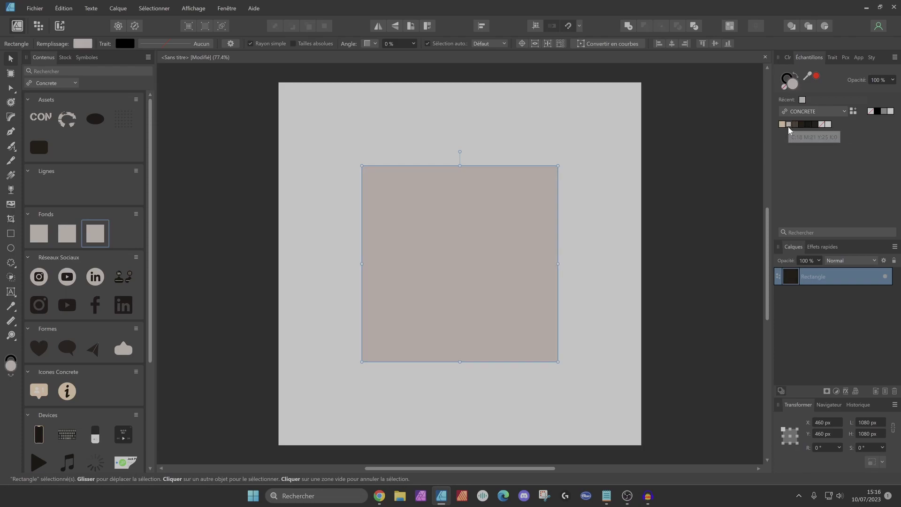
click(691, 160)
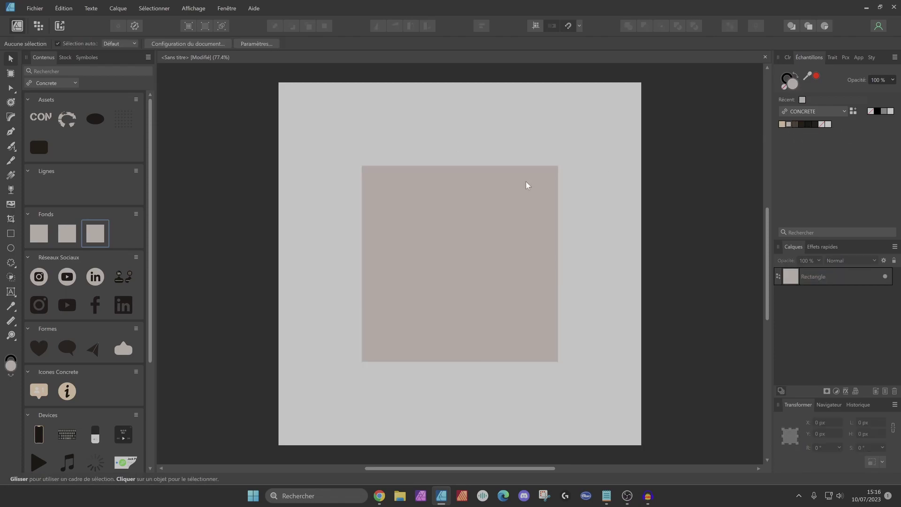
Give the rectangle a solid 16 pt stroke with mitred corners, aligned to the inside of its edge.
click(489, 188)
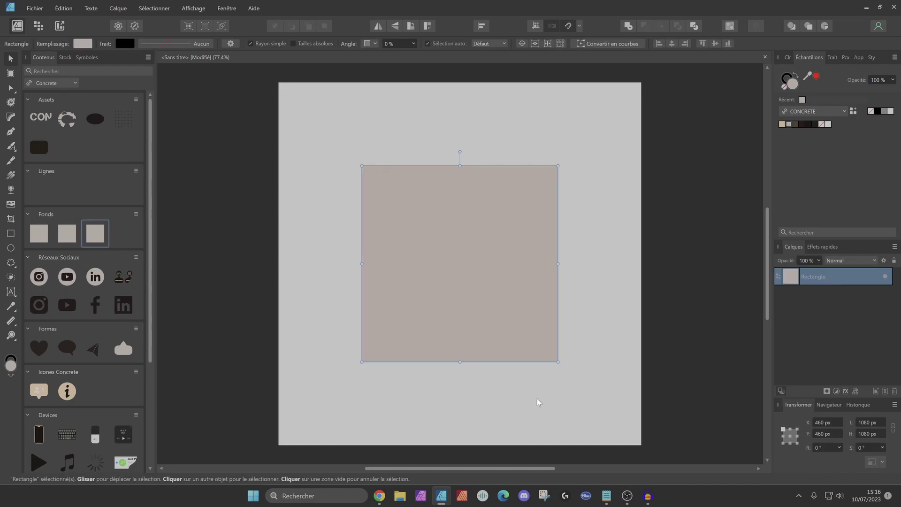
click(652, 224)
click(538, 229)
click(832, 57)
click(819, 74)
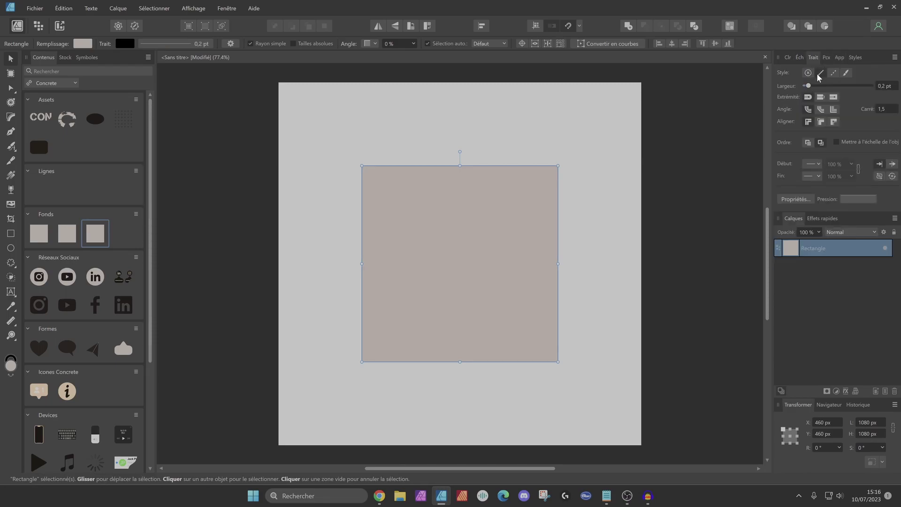
drag(810, 84, 838, 87)
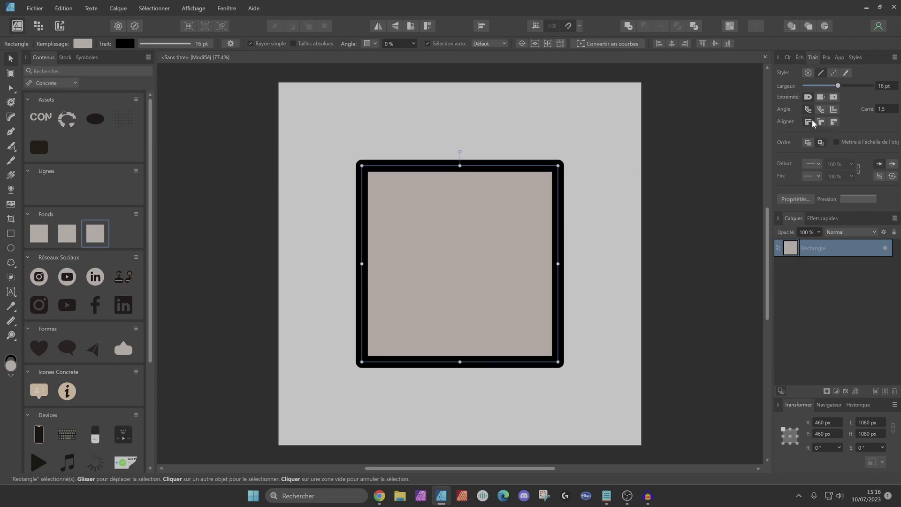
click(834, 113)
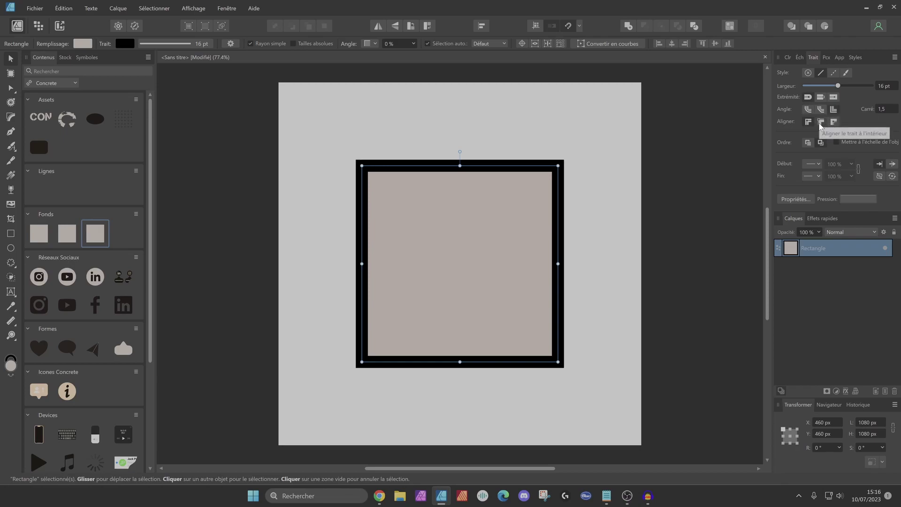
click(818, 122)
Set the rectangle's stroke colour to the brown swatch of the CONCRETE palette.
click(797, 57)
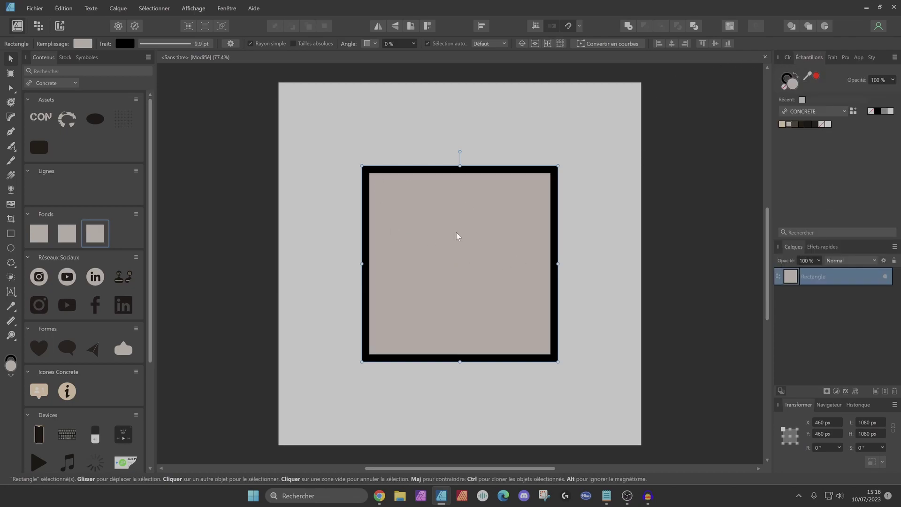
click(643, 175)
click(541, 185)
click(783, 81)
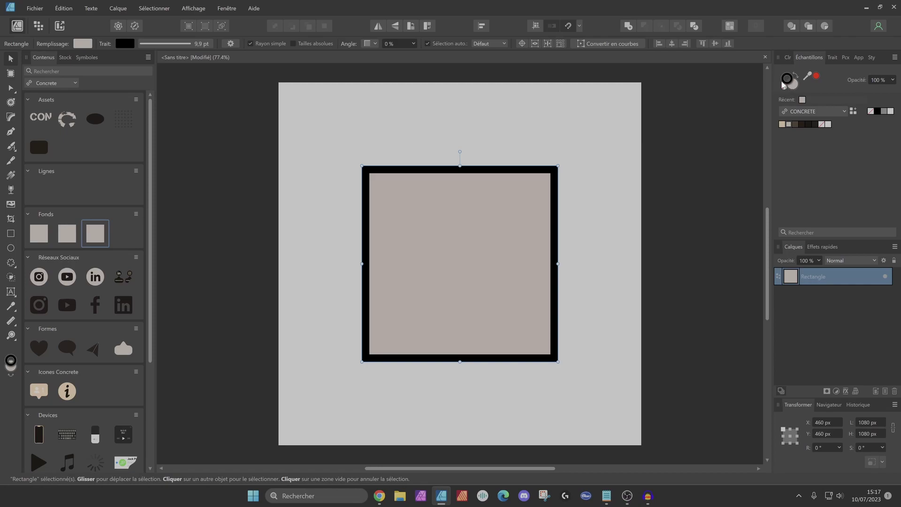
click(795, 124)
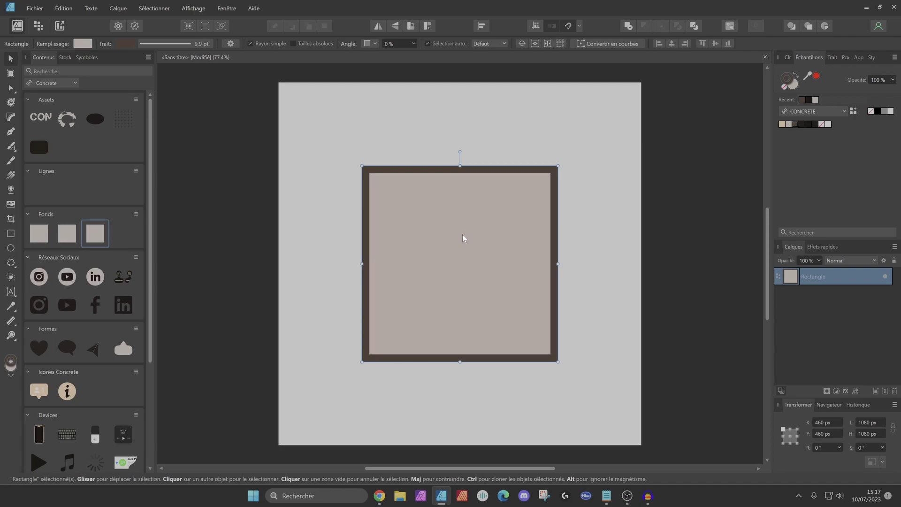
Try other CONCRETE swatches as the bordered rectangle's fill, return to beige and make the stroke colour active again.
click(791, 86)
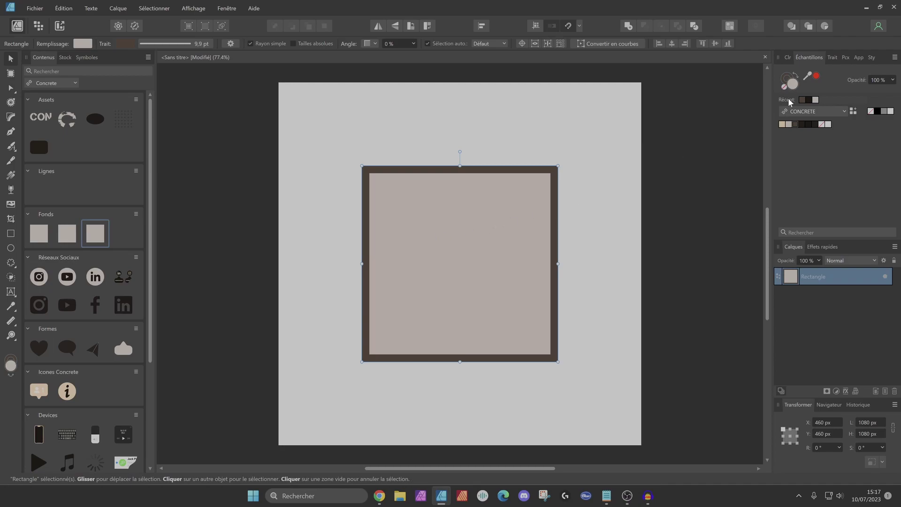
click(784, 125)
click(789, 124)
click(793, 124)
click(788, 125)
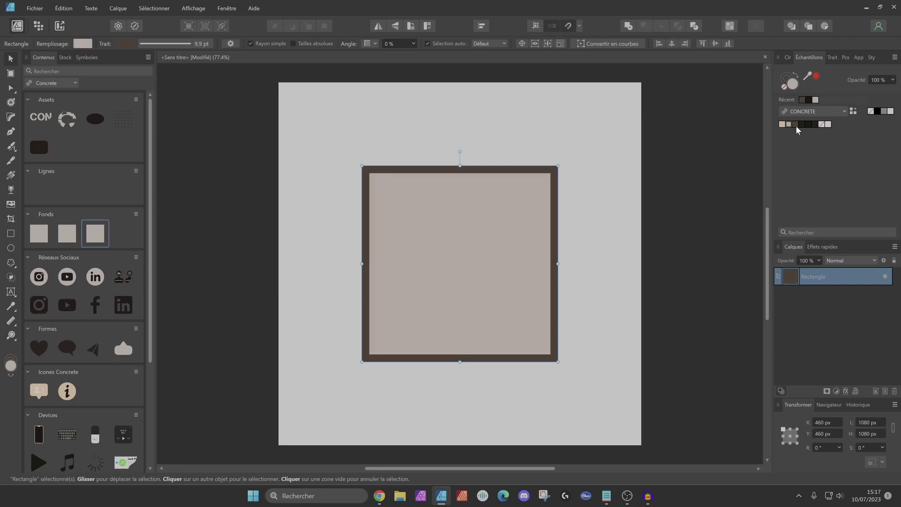
click(782, 80)
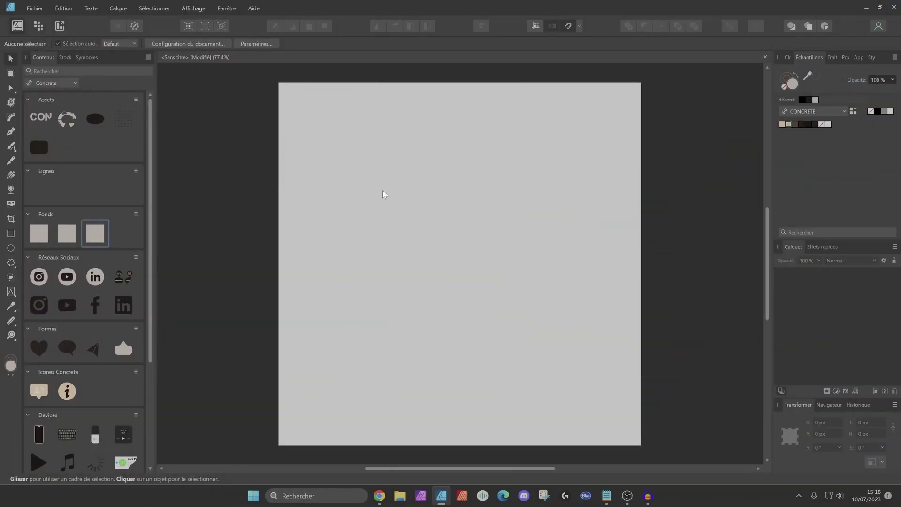
Draw a closed four-sided outline about 709 × 320 px in the upper part of the artboard with the Pen tool.
click(14, 132)
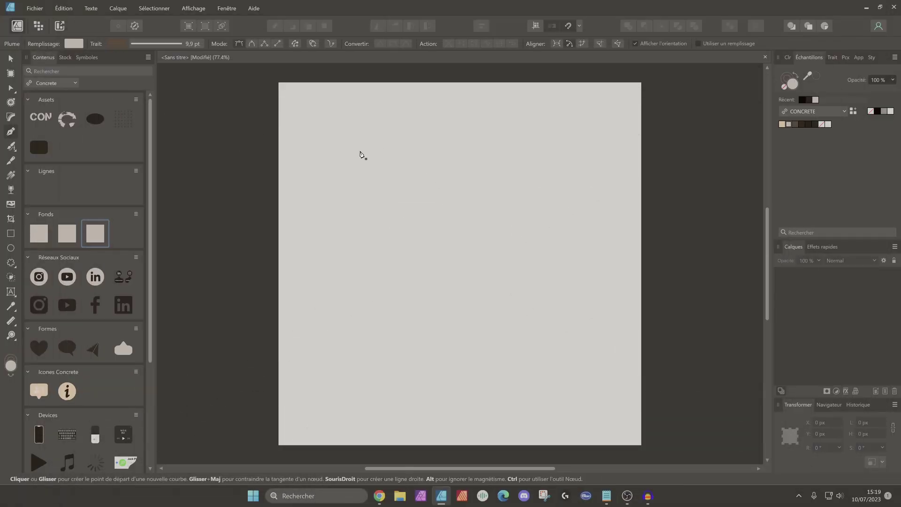
click(363, 140)
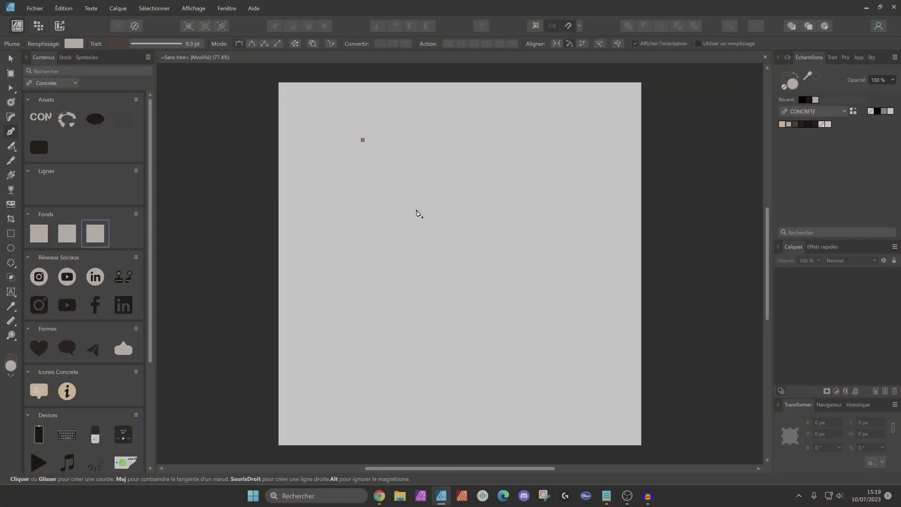
key(Escape)
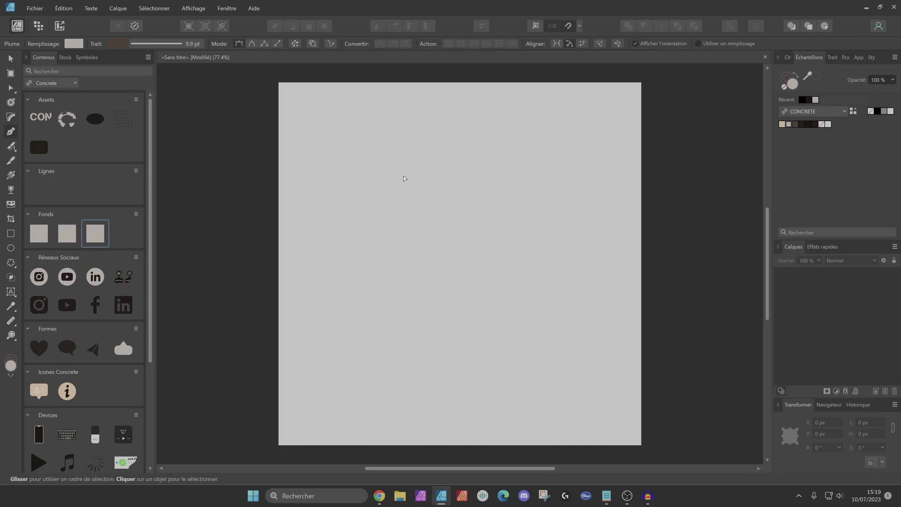
click(354, 131)
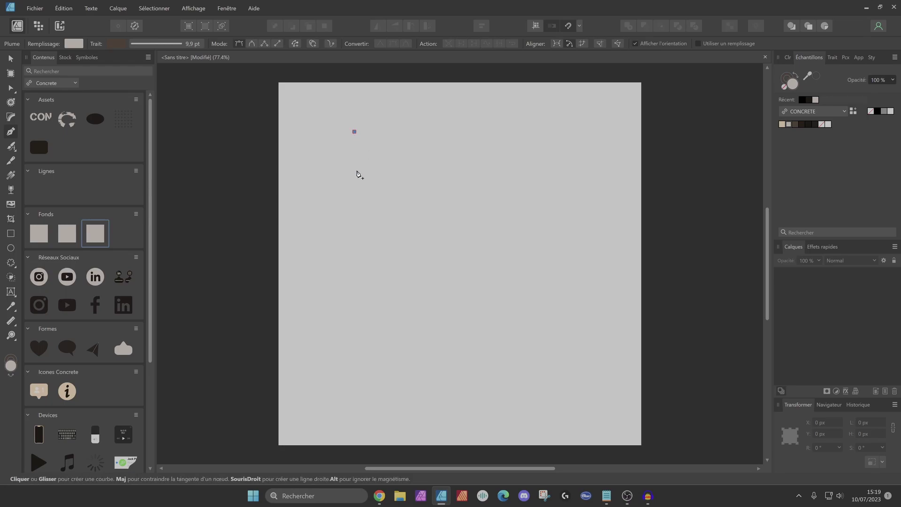
click(354, 190)
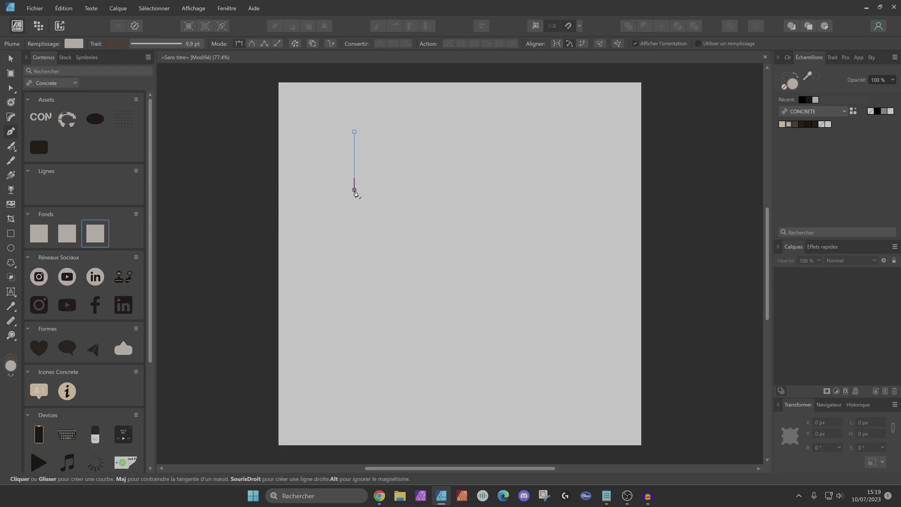
click(483, 190)
click(483, 134)
click(355, 131)
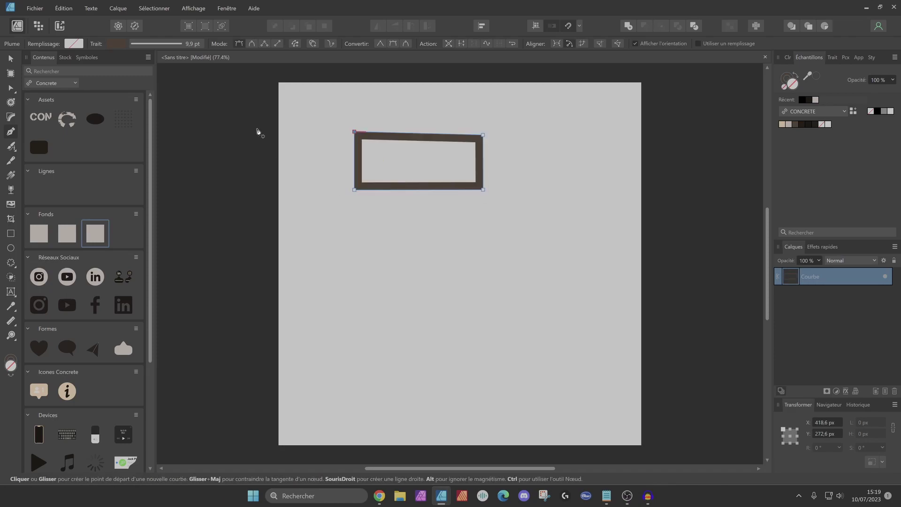
click(11, 58)
scroll(439, 154, up, 3)
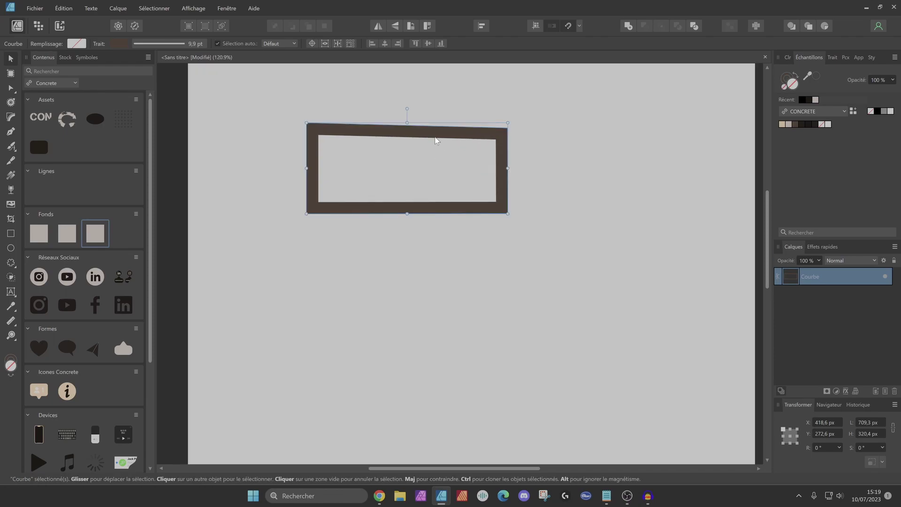
Draw an open five-node zigzag line about 978 × 255 px below the four-sided outline and give it square end caps.
click(345, 290)
click(10, 131)
click(290, 317)
click(381, 285)
click(446, 346)
click(476, 312)
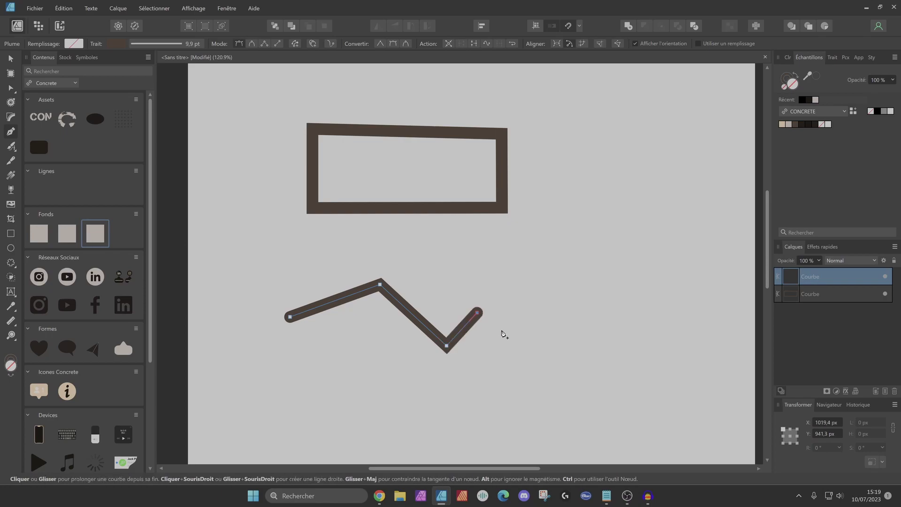
click(567, 356)
click(10, 58)
click(834, 58)
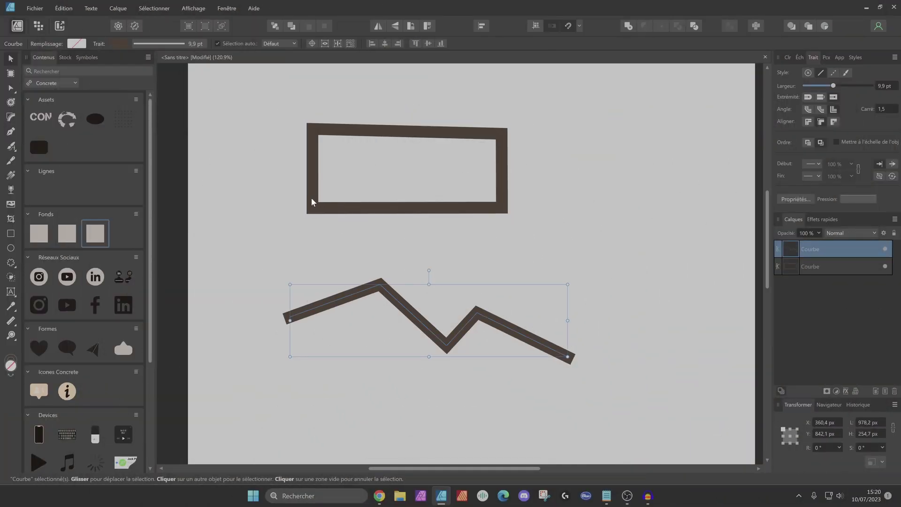
Raise the four-sided outline's upper-right corner node to about X 1130, Y 89 px.
click(312, 197)
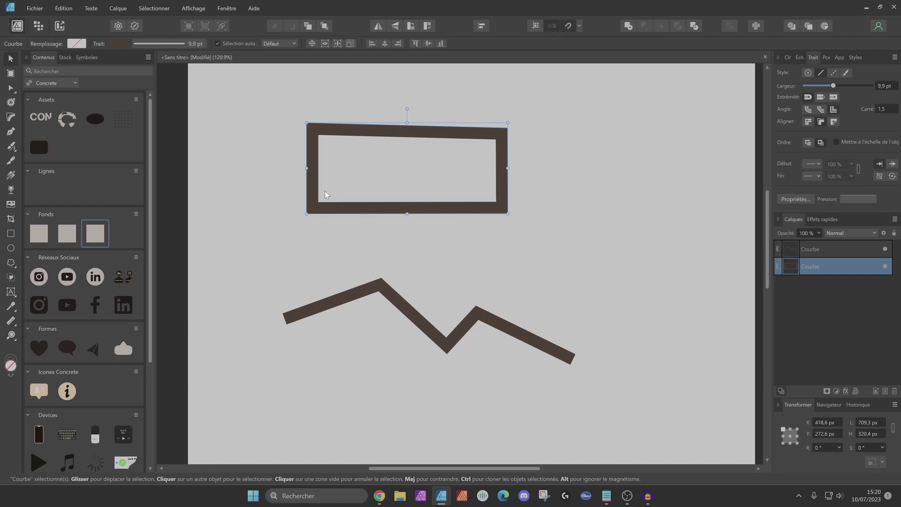
click(10, 88)
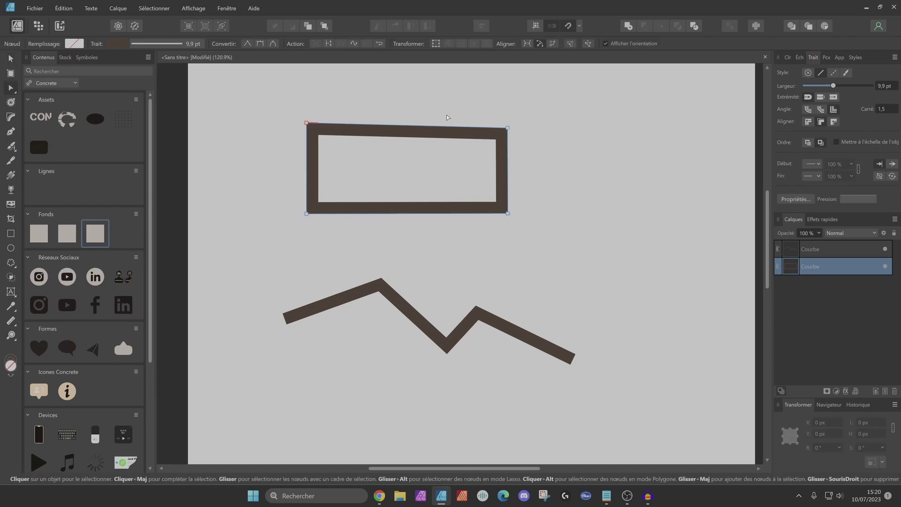
click(507, 129)
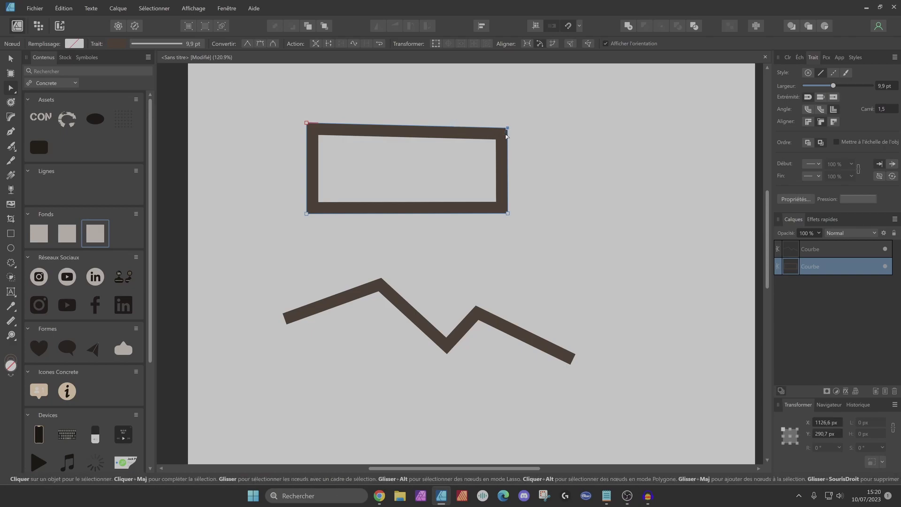
drag(507, 129, 508, 79)
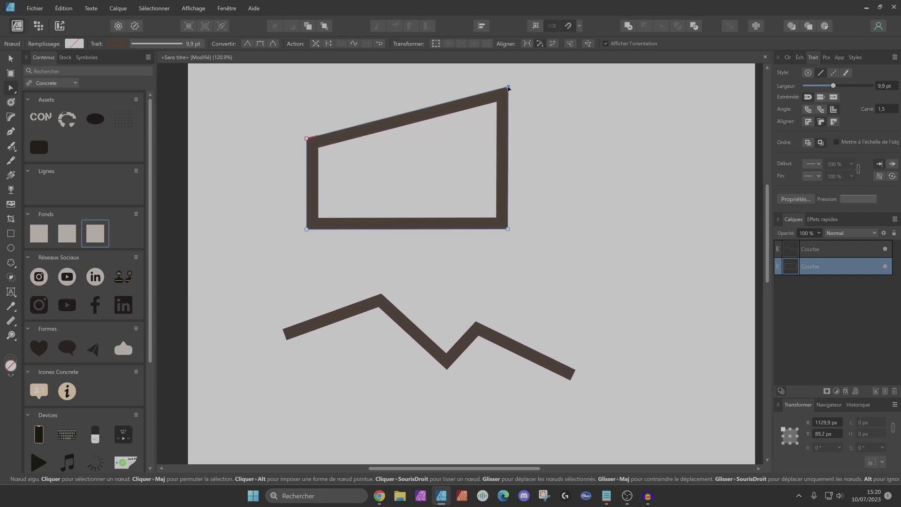
Add nodes along the outline's sloping top edge, shift them into a jagged profile and set the stroke width to 6.1 pt.
drag(531, 279, 519, 370)
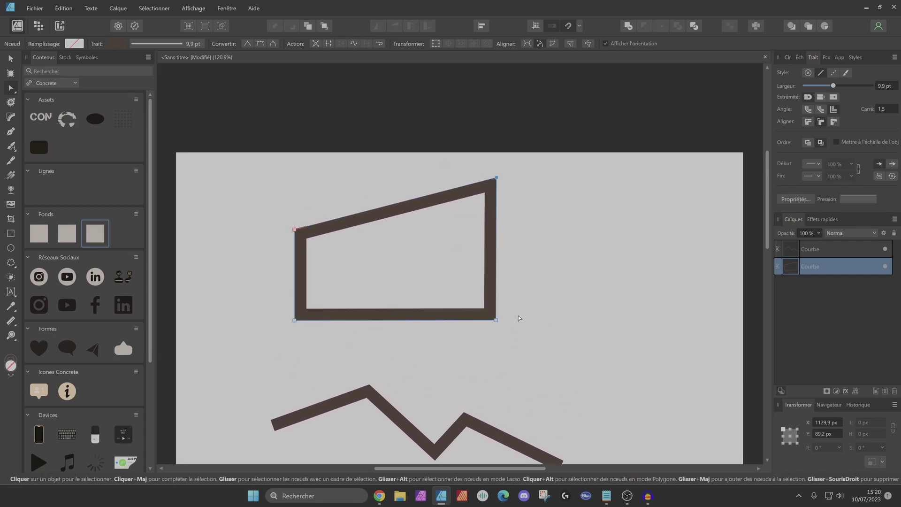
drag(518, 317, 503, 285)
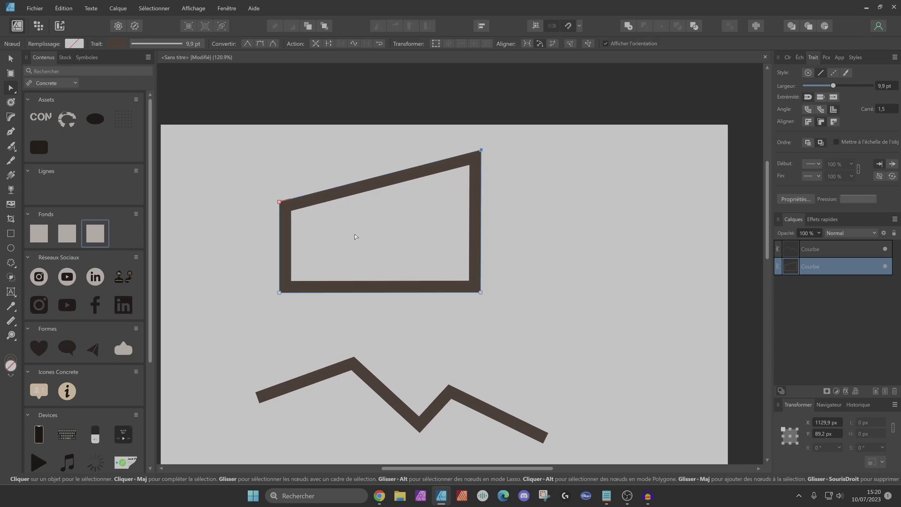
click(327, 191)
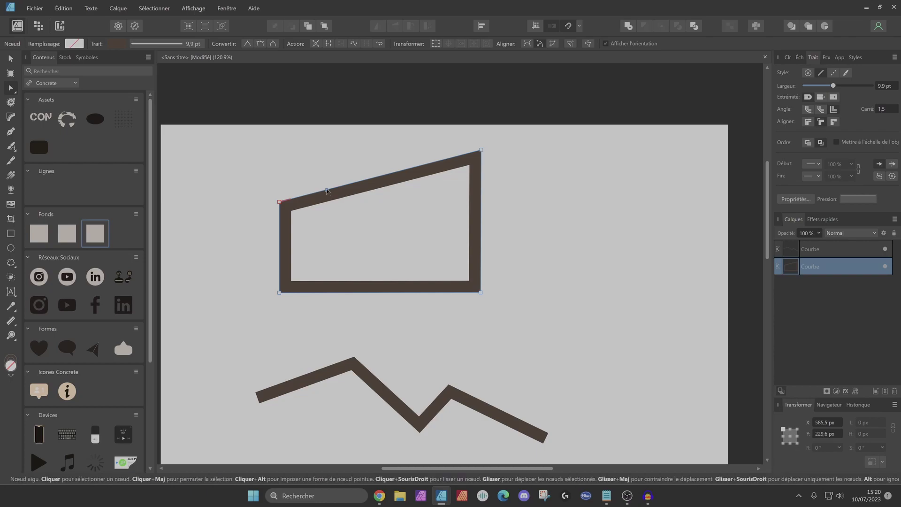
drag(327, 191, 350, 203)
click(347, 178)
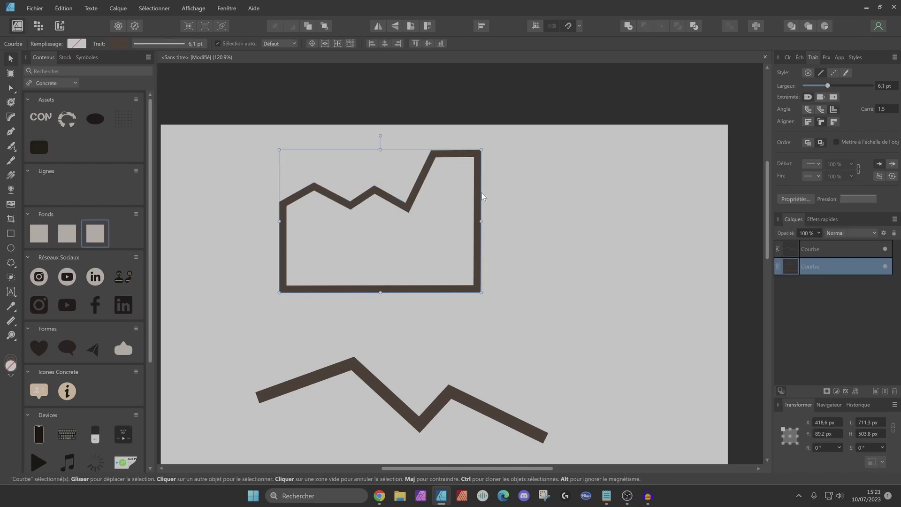
Move the jagged outline to about X 462, Y 174 px and deselect it.
drag(476, 194, 489, 219)
click(550, 226)
scroll(554, 227, down, 2)
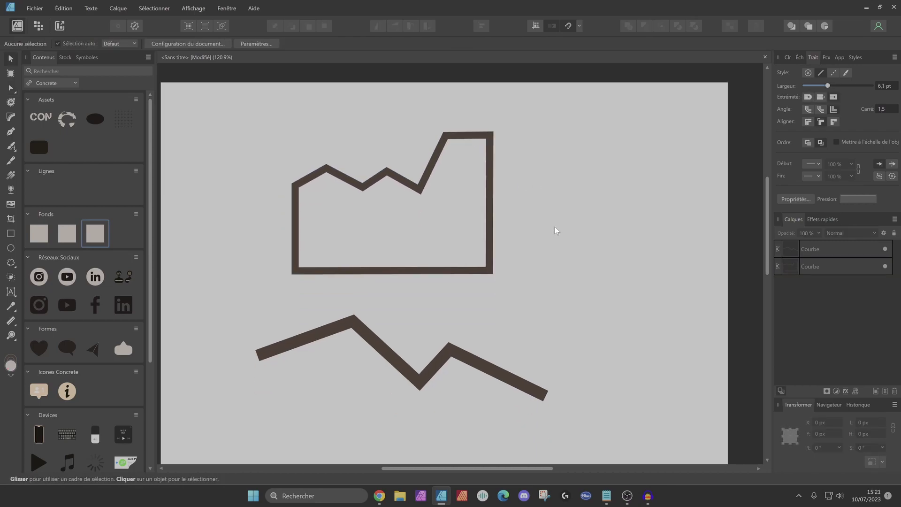
scroll(398, 215, down, 3)
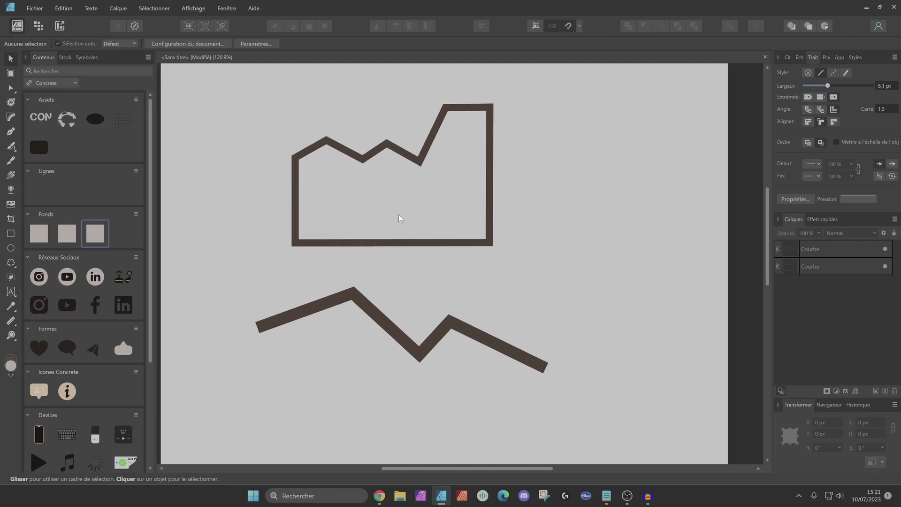
Move the zigzag line to about X 317, Y 873 px and shift its inner nodes to widen the peaks.
scroll(419, 186, up, 2)
click(454, 315)
drag(454, 315, 443, 324)
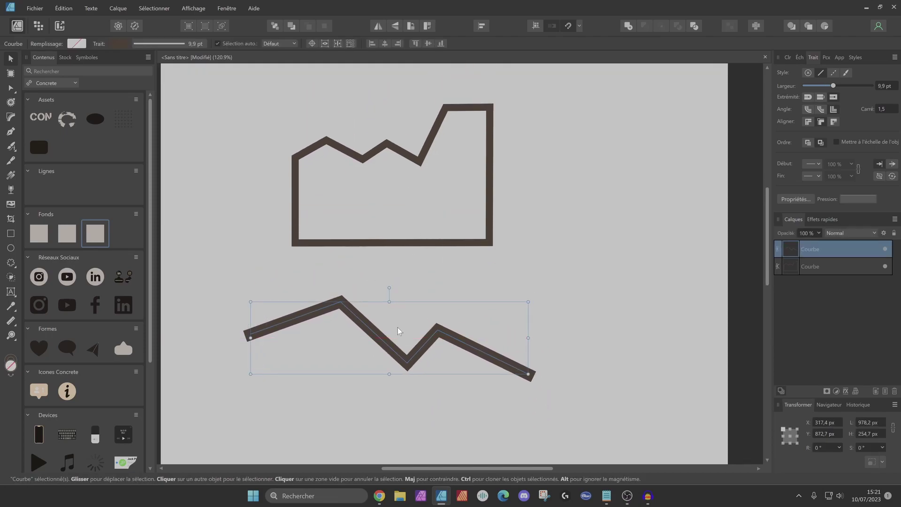
click(11, 88)
drag(339, 305, 323, 301)
drag(407, 362, 393, 363)
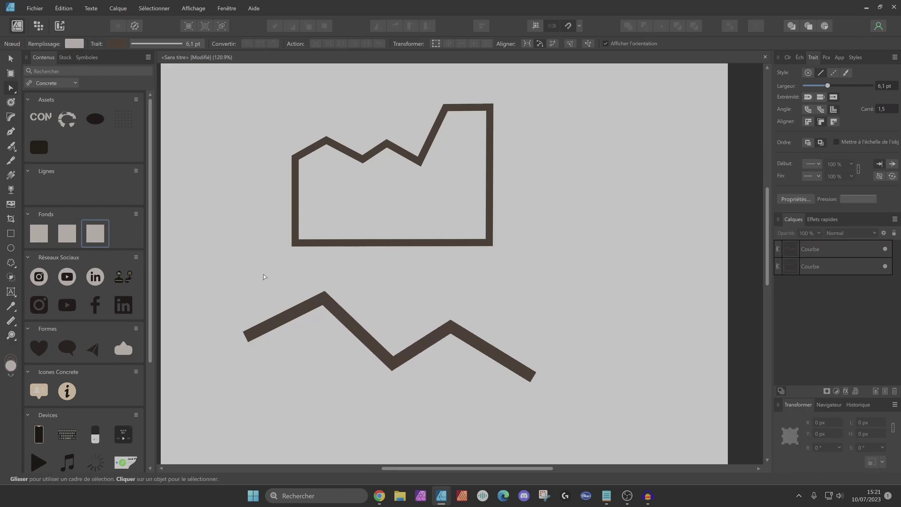
Try converting all nodes of the jagged outline to smooth nodes and undo the conversion.
click(316, 240)
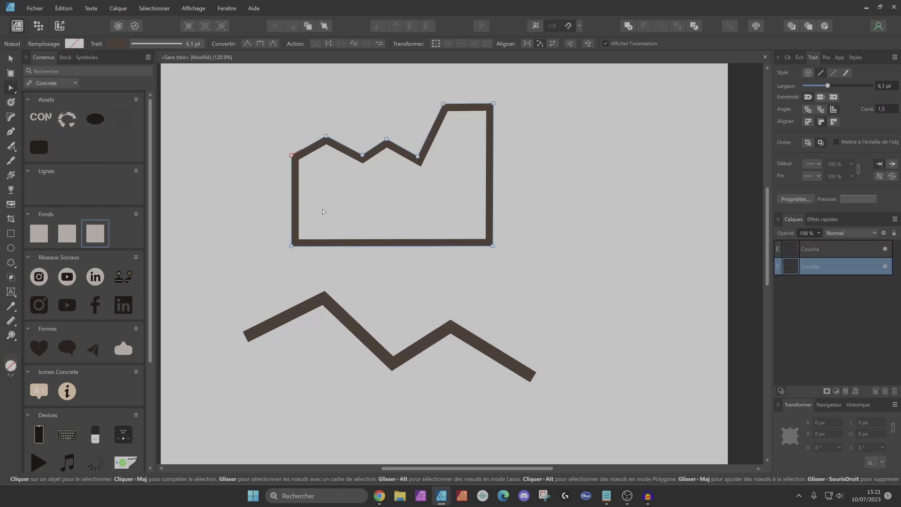
drag(249, 281, 557, 87)
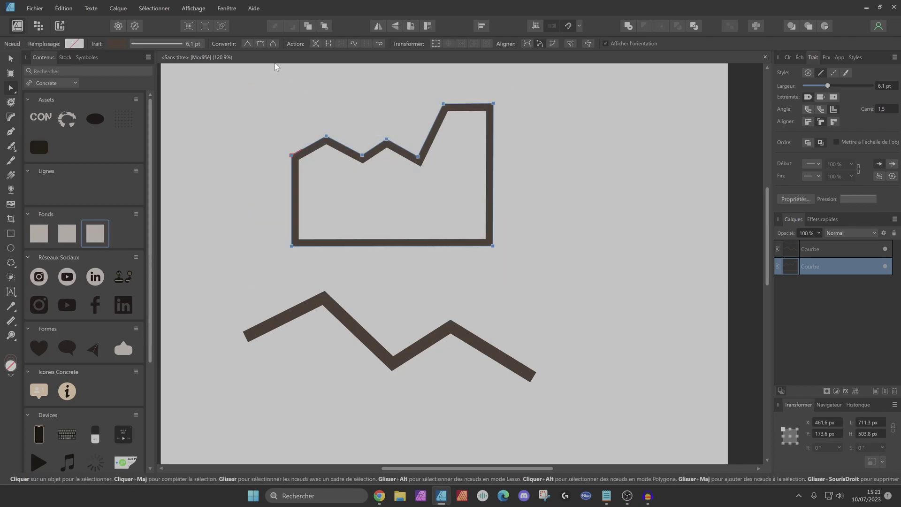
click(250, 44)
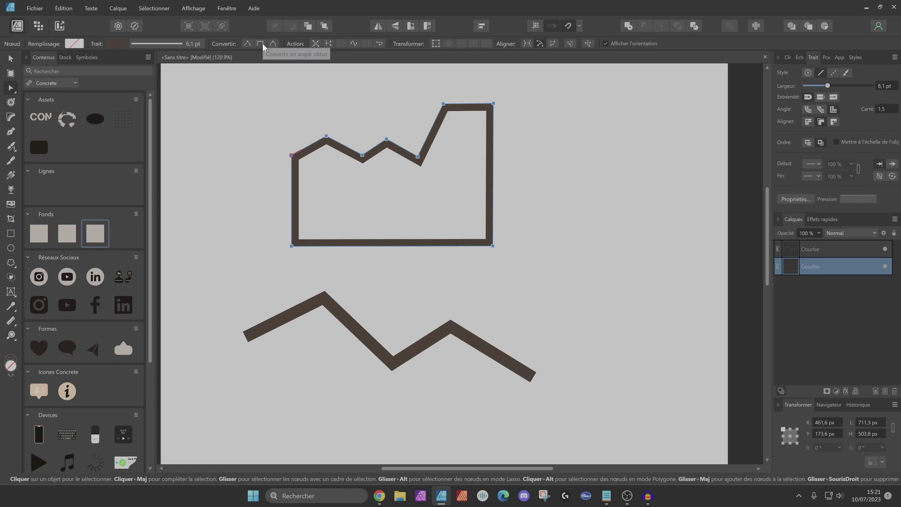
click(262, 44)
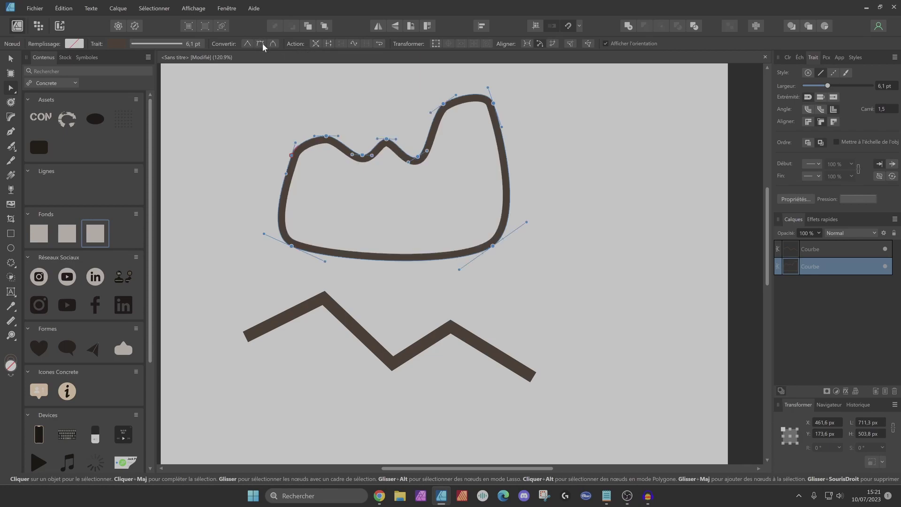
click(585, 170)
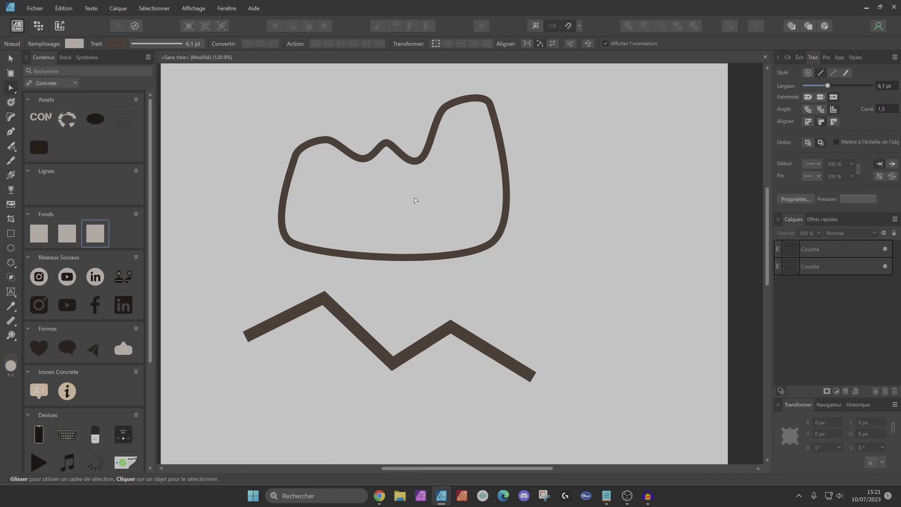
key(ctrl+z)
key(ctrl+z)
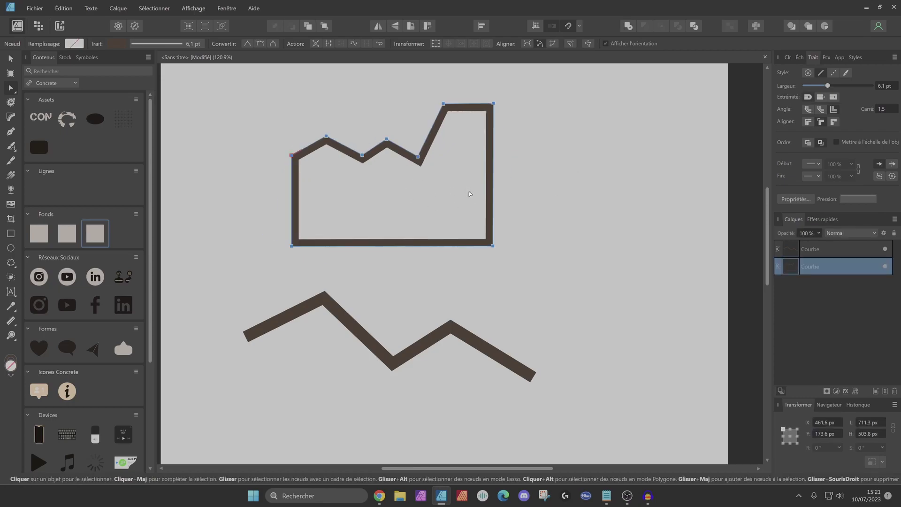
Convert all nodes of the zigzag line to smooth nodes so it forms a wavy curve, and deselect it.
click(433, 332)
drag(218, 373, 333, 460)
drag(247, 442, 618, 278)
click(261, 43)
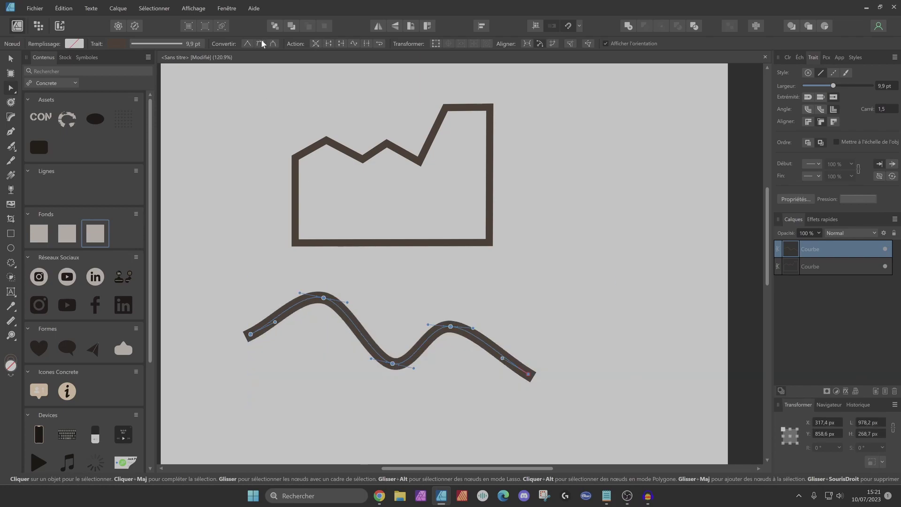
click(267, 369)
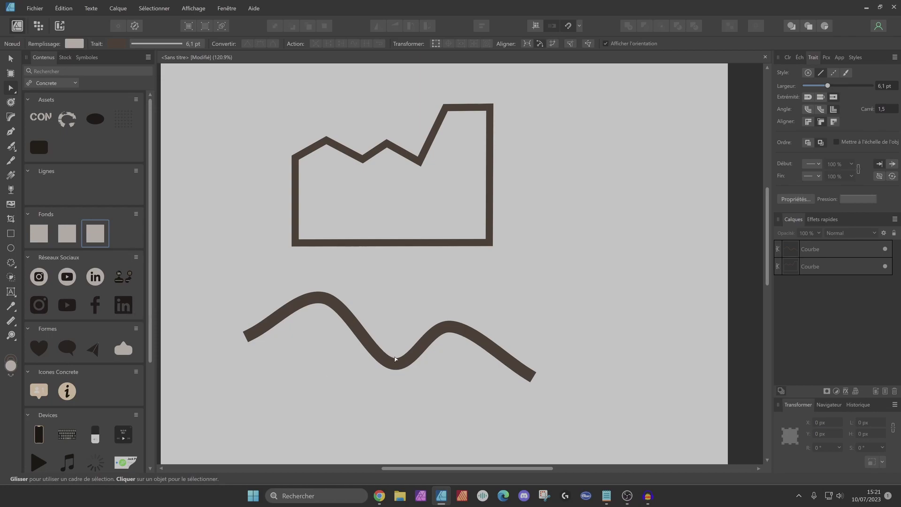
Fill the jagged outline with the brown swatch of the CONCRETE palette, replacing it with a beige swatch.
click(365, 243)
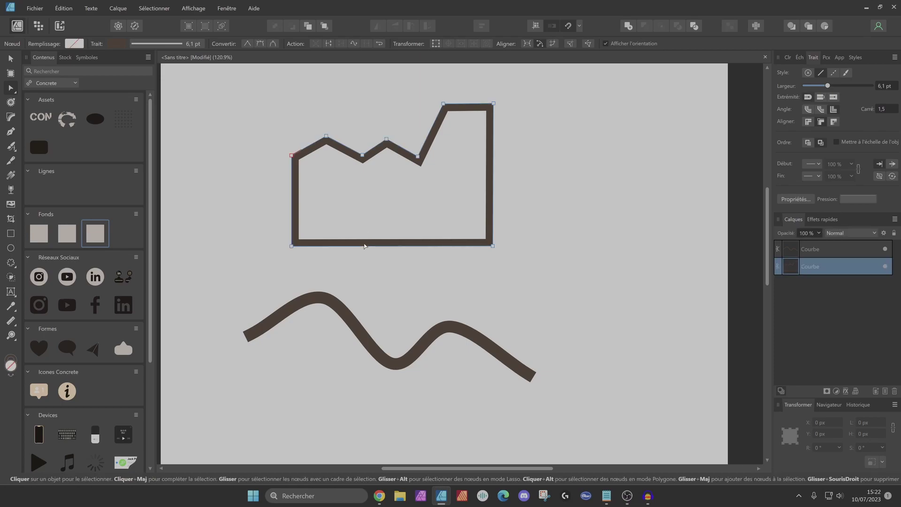
click(799, 58)
click(795, 123)
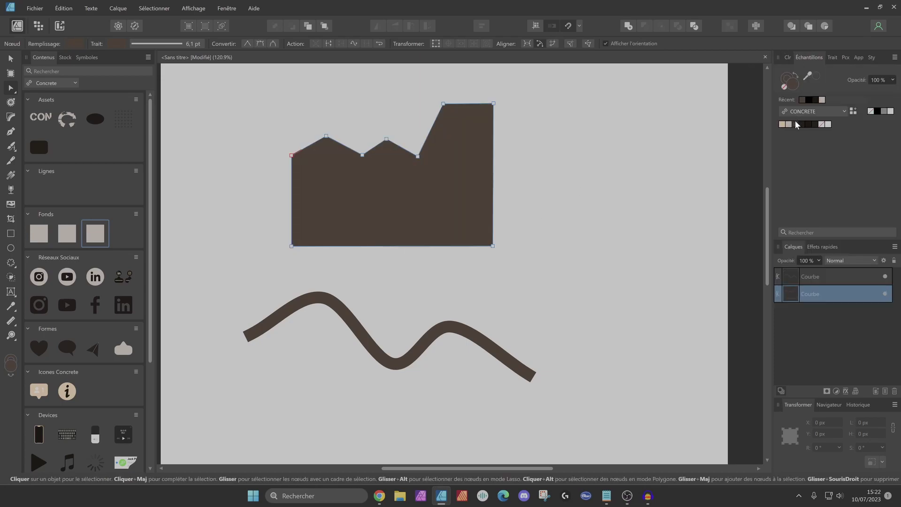
click(789, 123)
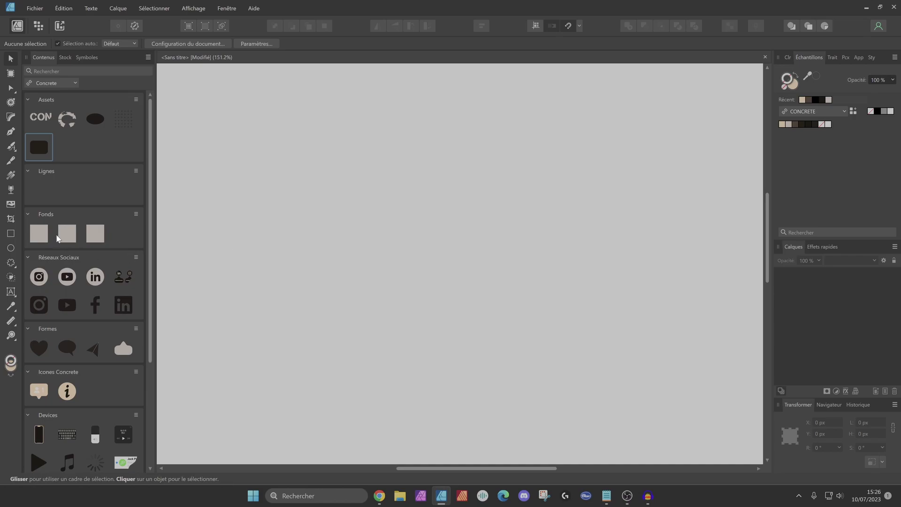
Place the third square from the Fonds assets at the centre of the artboard and leave it selected.
drag(95, 234, 435, 313)
scroll(457, 265, down, 3)
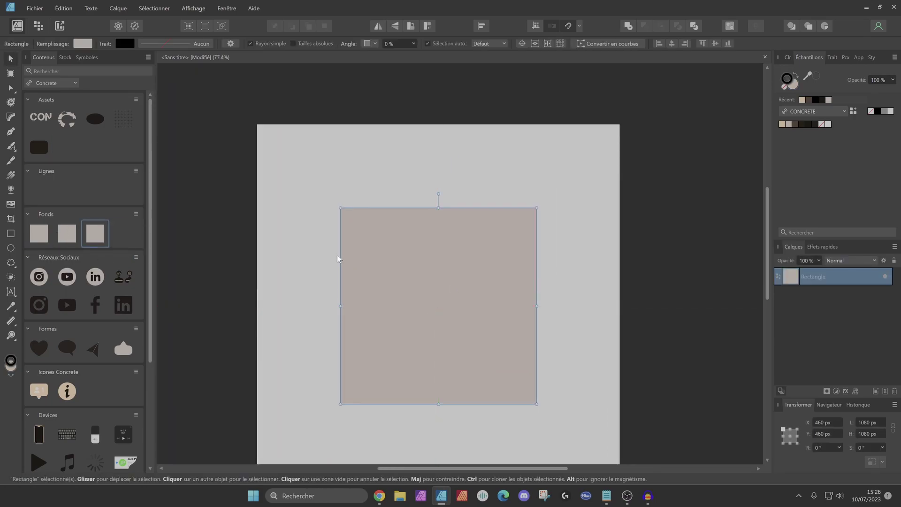
click(272, 218)
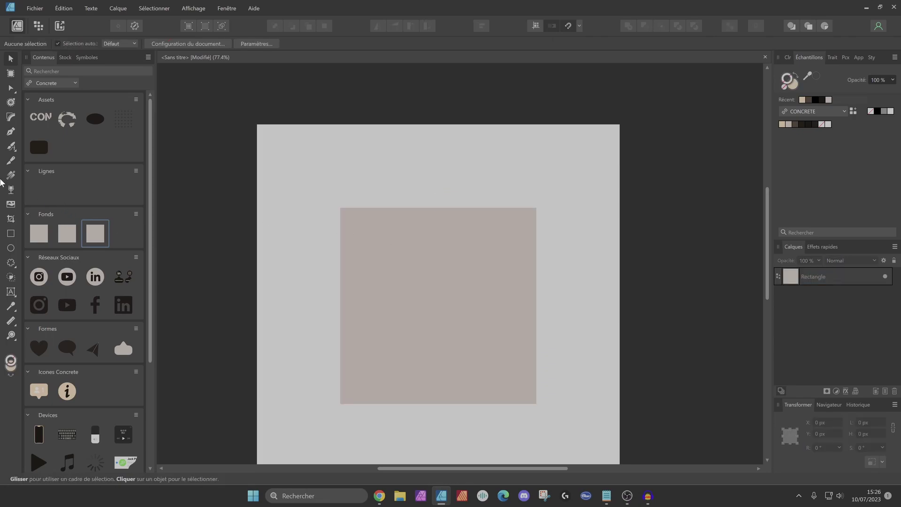
click(426, 269)
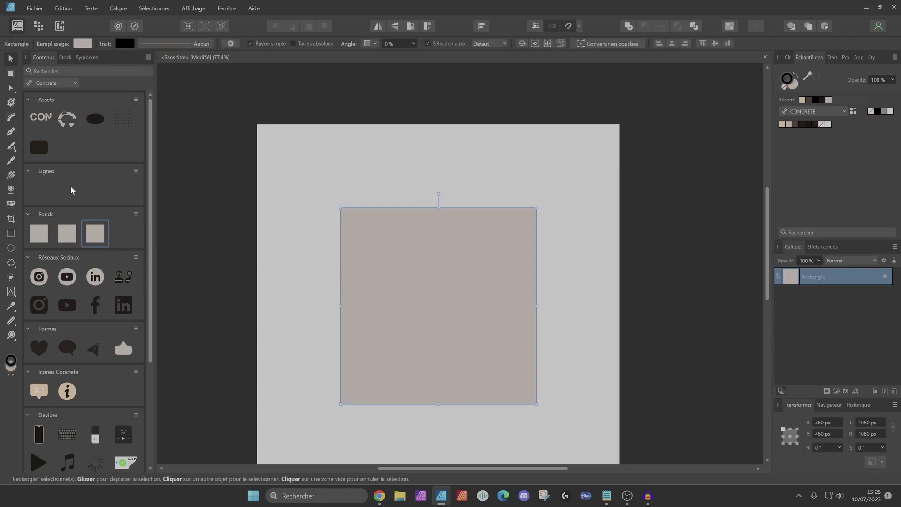
Apply a horizontal linear gradient across the square, with near-black at its start and beige at its end from the CONCRETE palette.
click(14, 175)
drag(342, 292, 536, 293)
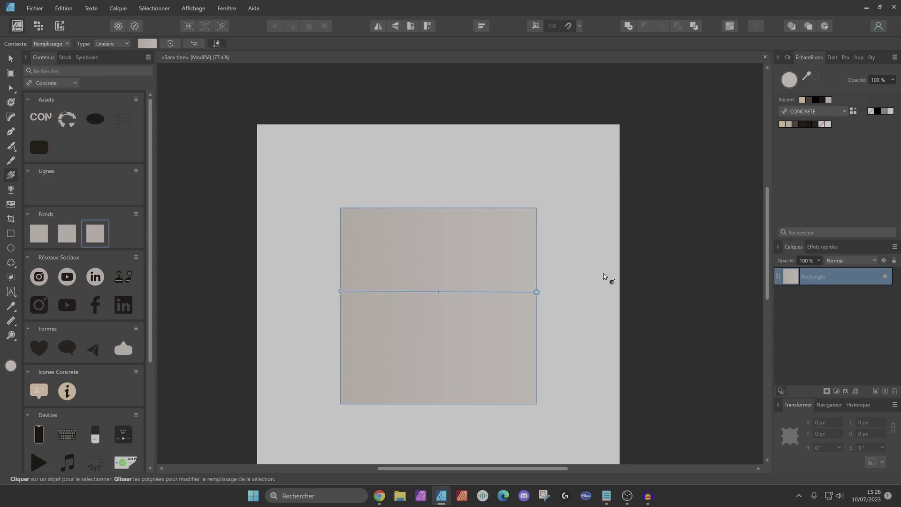
click(126, 43)
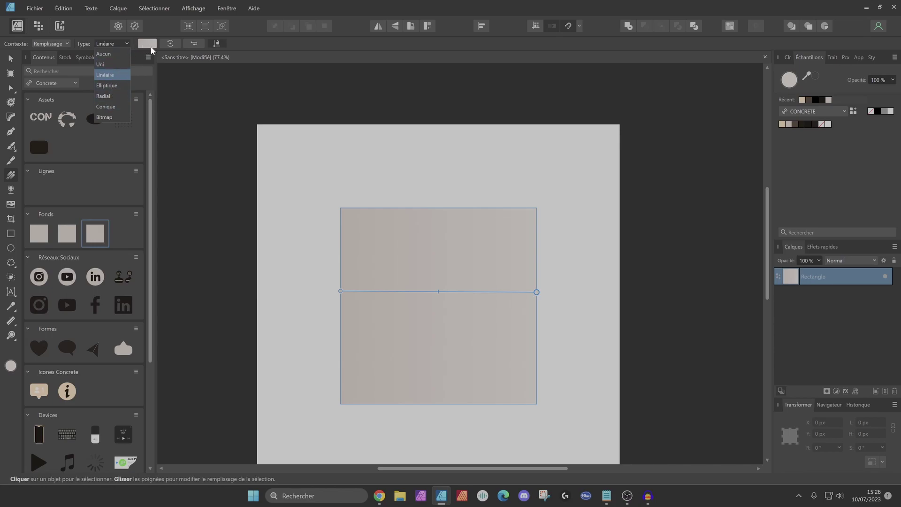
click(538, 291)
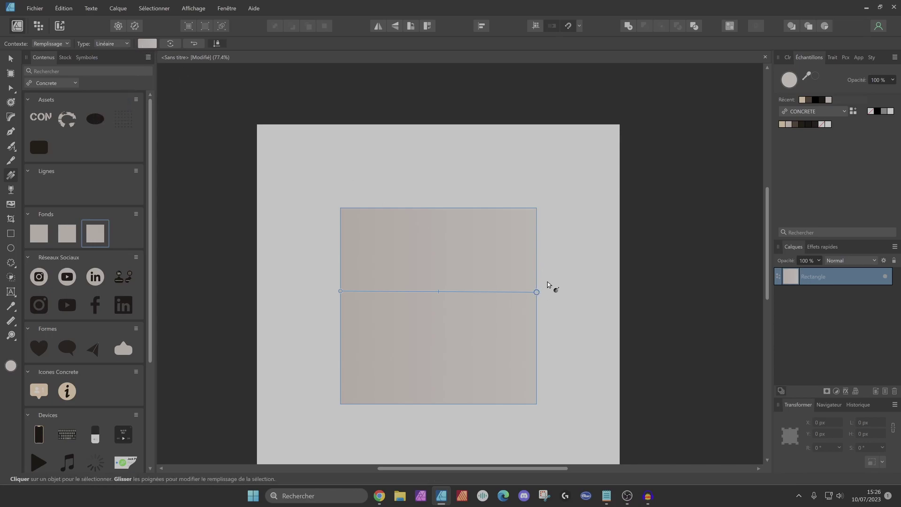
click(340, 291)
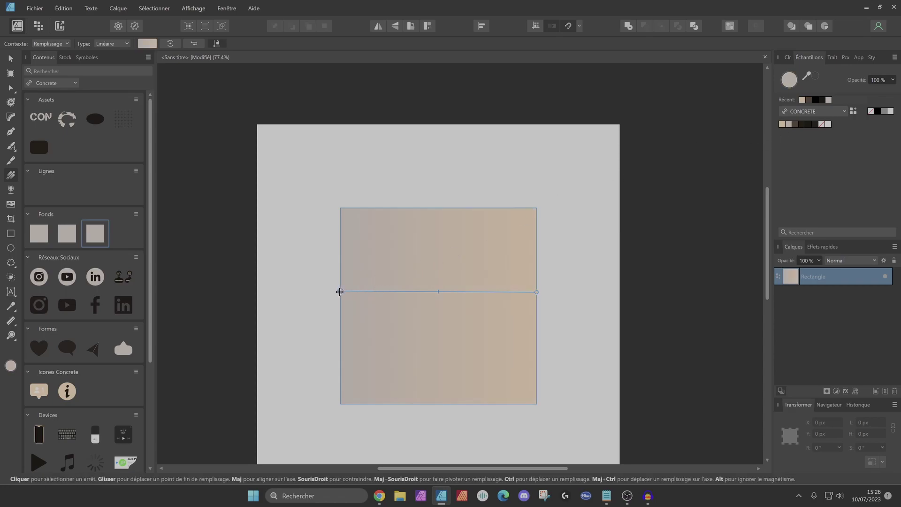
click(804, 124)
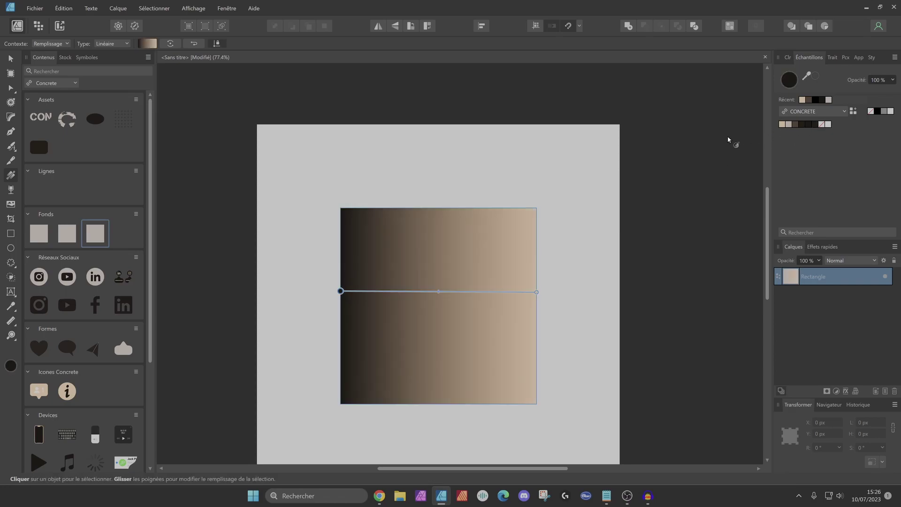
click(666, 147)
click(416, 273)
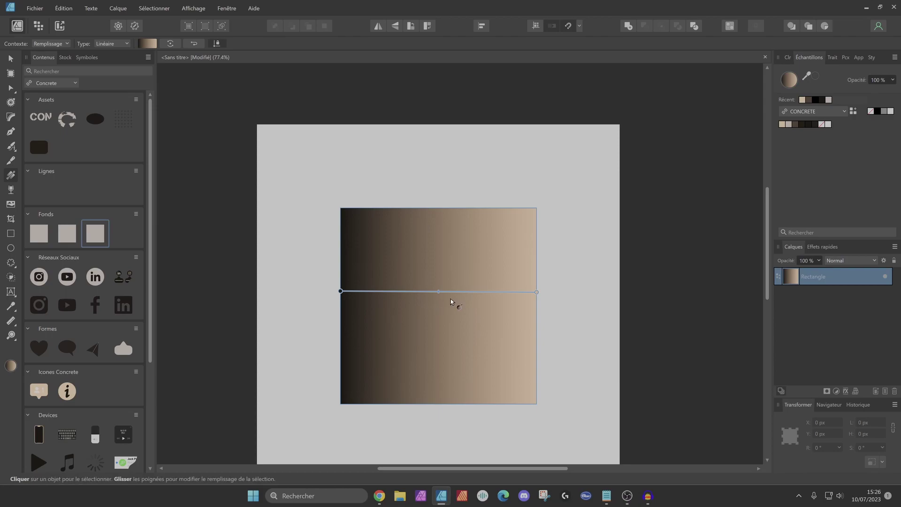
Shift the gradient square slightly toward the artboard's lower left and resize it to a rectangle of about 1238 × 745 px.
click(11, 58)
drag(427, 255, 409, 268)
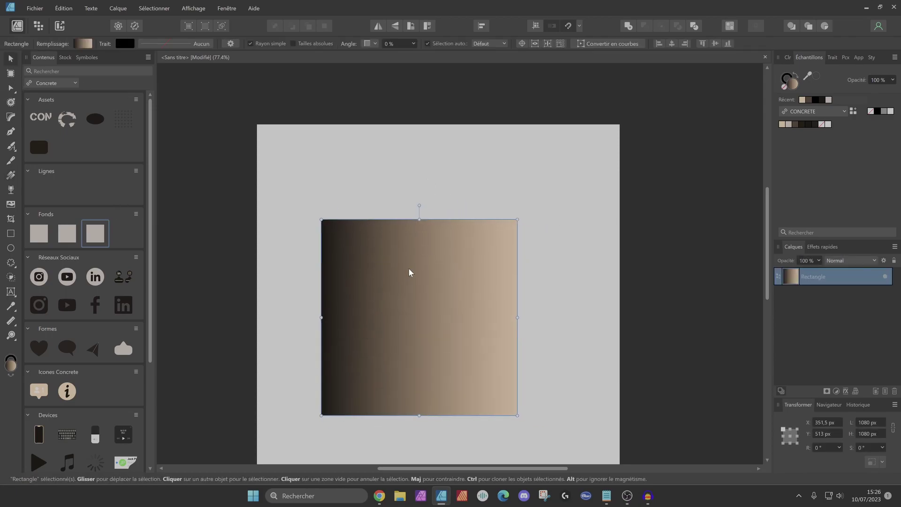
drag(518, 416, 545, 353)
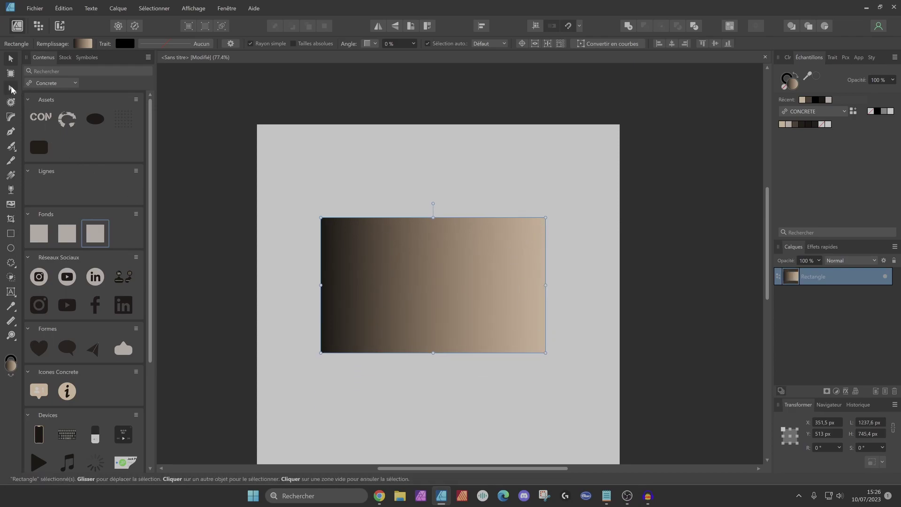
Skew the gradient rectangle into a parallelogram by shifting its top edge toward the left side of the artboard.
click(11, 88)
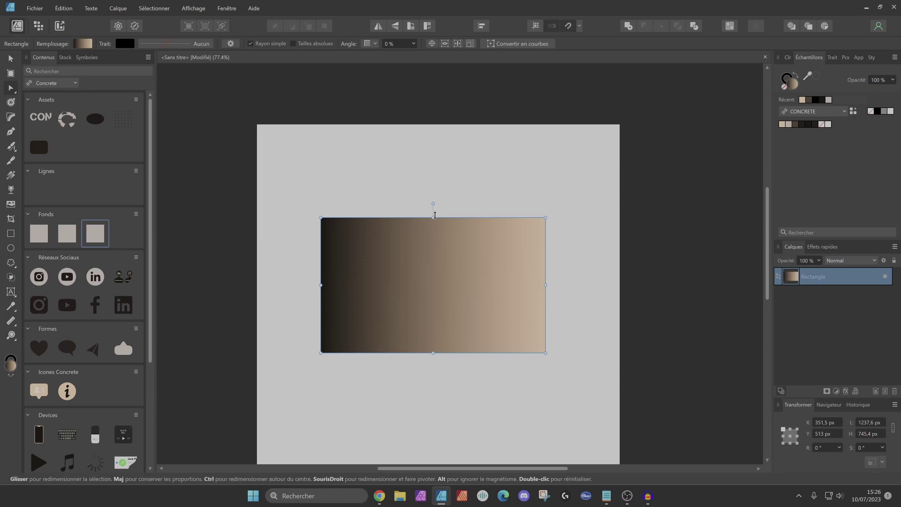
drag(433, 212, 397, 212)
drag(428, 285, 458, 280)
click(455, 174)
click(204, 225)
click(402, 254)
Add a pinkish-grey stop near the middle of the parallelogram's gradient and adjust the midpoints to shorten the dark transition.
click(11, 175)
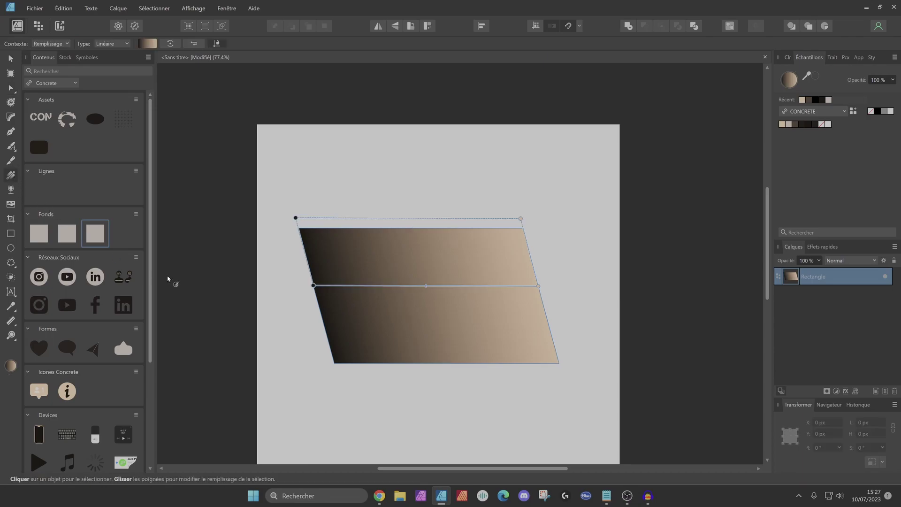
drag(426, 286, 456, 286)
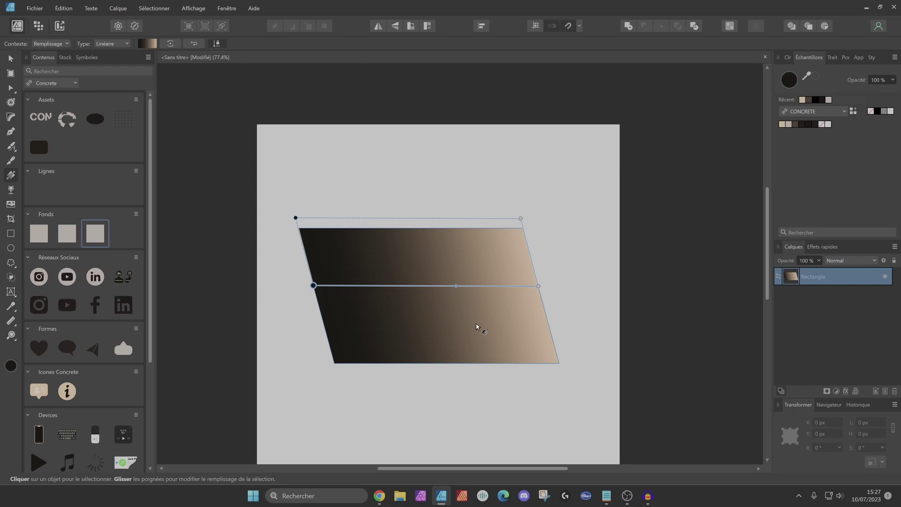
click(406, 286)
drag(406, 286, 412, 285)
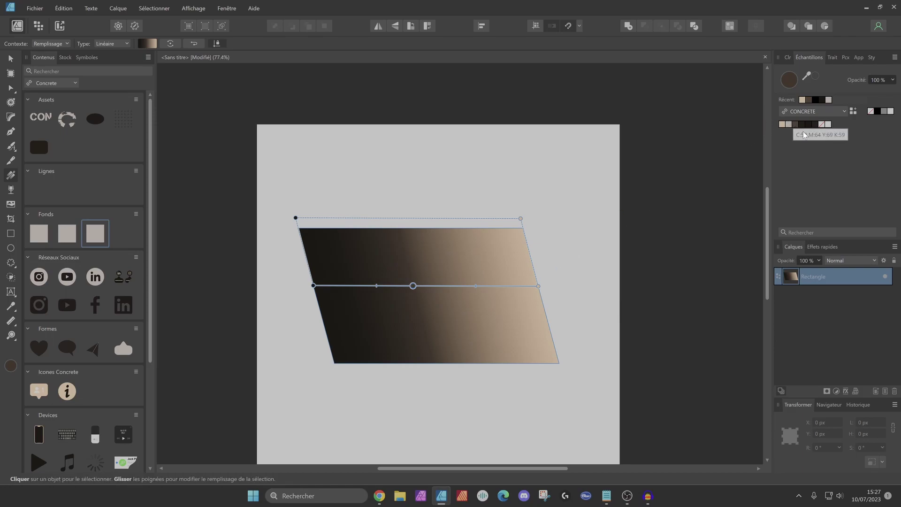
click(789, 125)
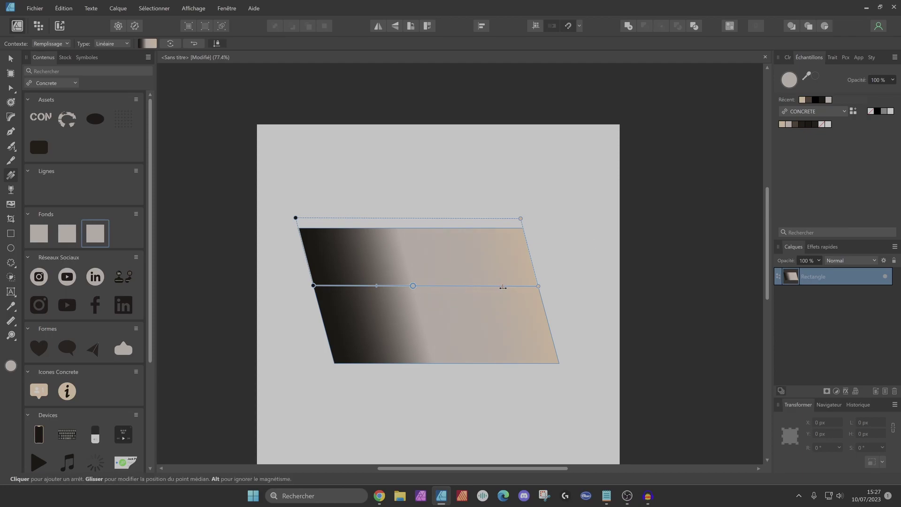
drag(377, 286, 355, 287)
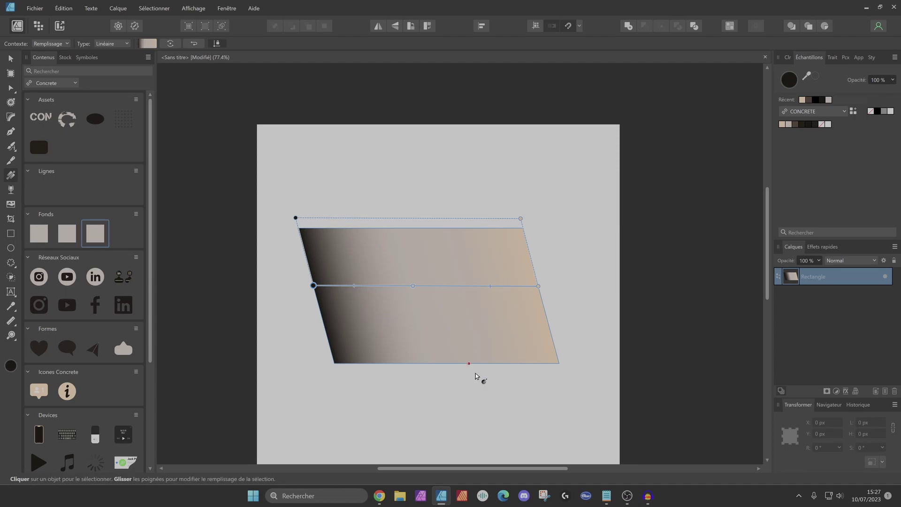
click(491, 406)
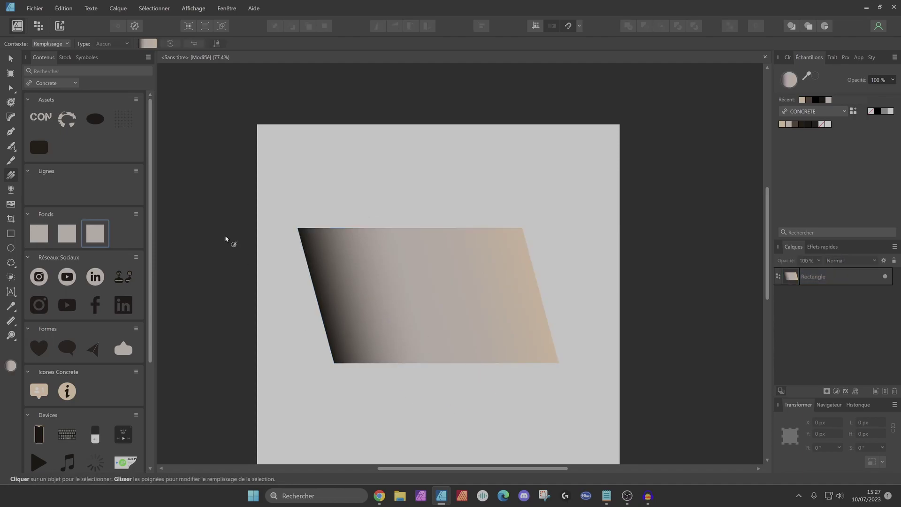
Cover the whole artboard with the rectangle and try the near-black and brown swatches of the CONCRETE palette as its fill.
click(10, 60)
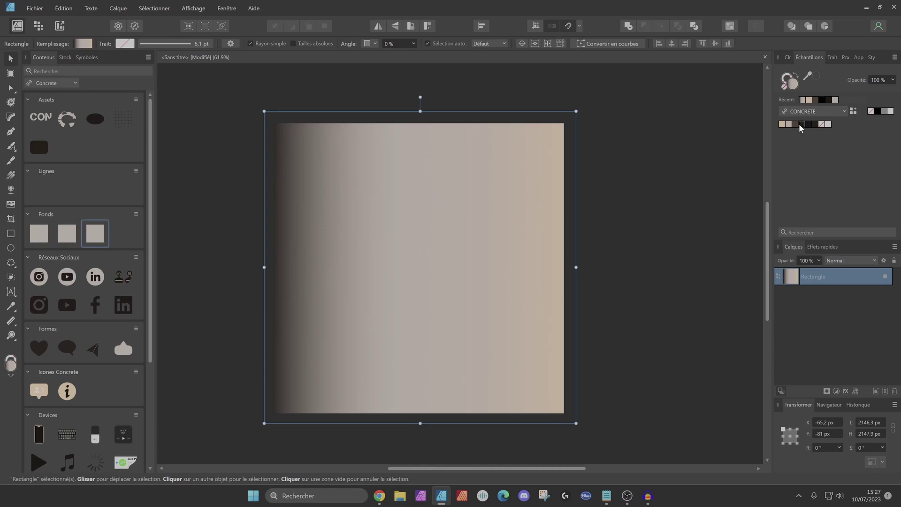
click(798, 124)
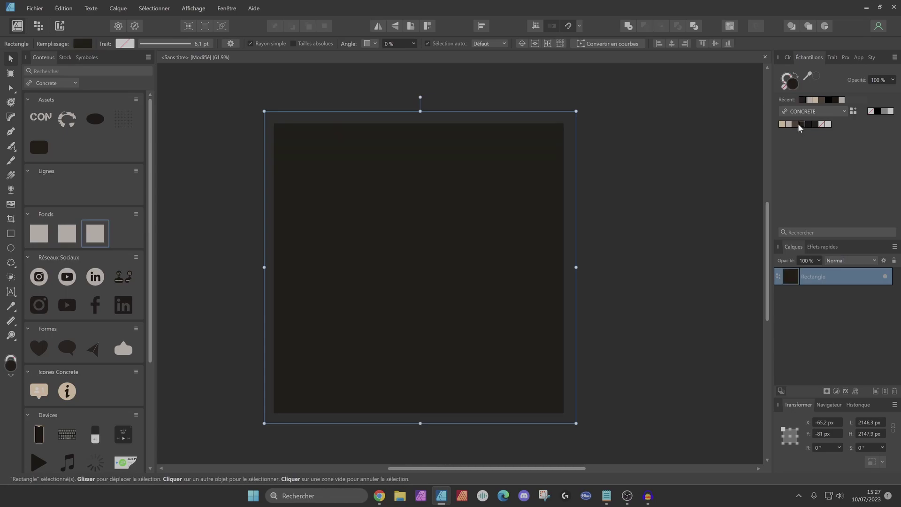
click(796, 124)
click(601, 159)
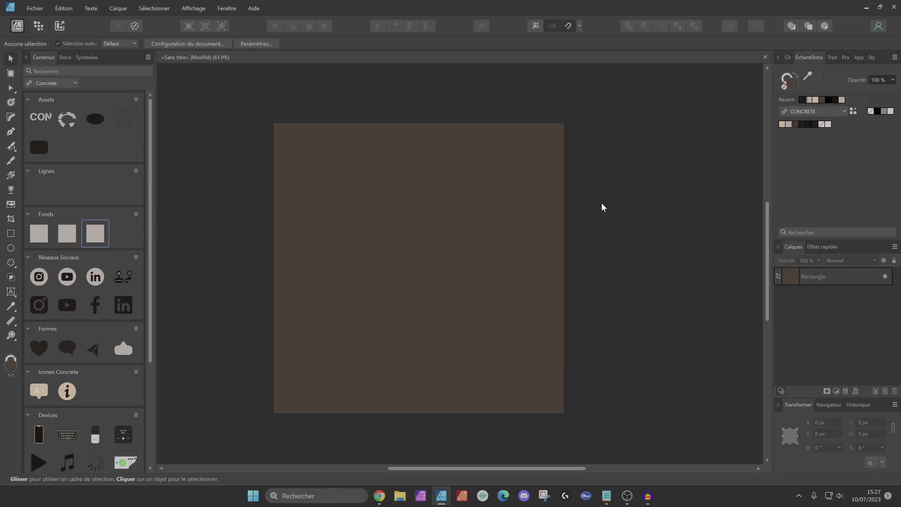
click(544, 205)
click(815, 124)
click(657, 156)
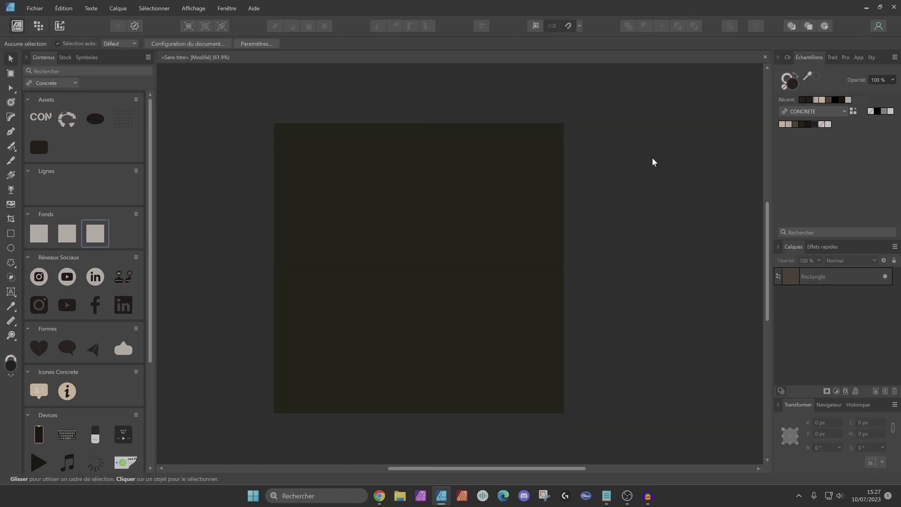
Fill the background rectangle with the pinkish-grey swatch of the CONCRETE palette and deselect it.
click(554, 201)
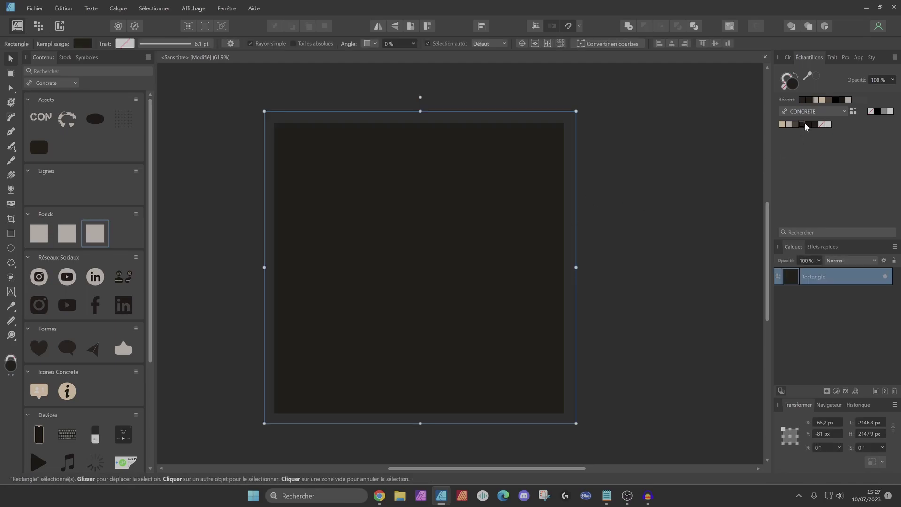
click(789, 125)
drag(576, 112, 574, 115)
drag(527, 169, 528, 168)
click(623, 182)
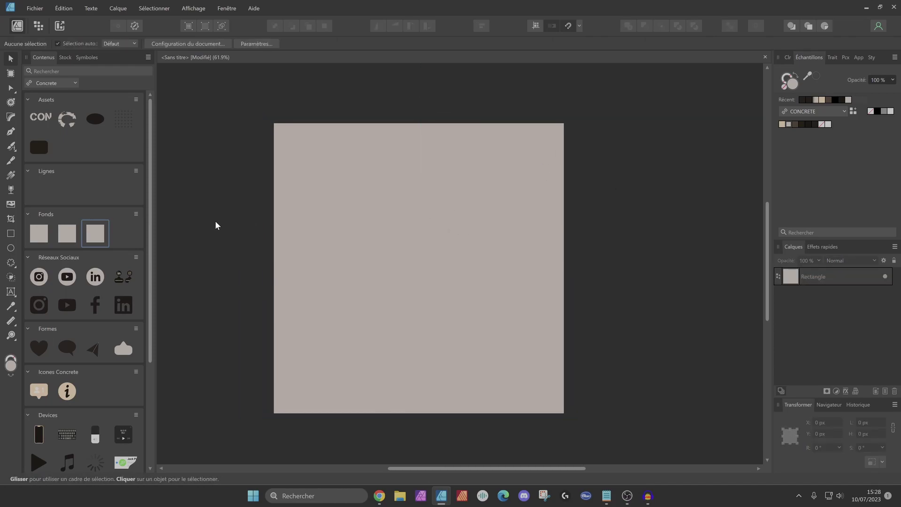
drag(219, 221, 224, 220)
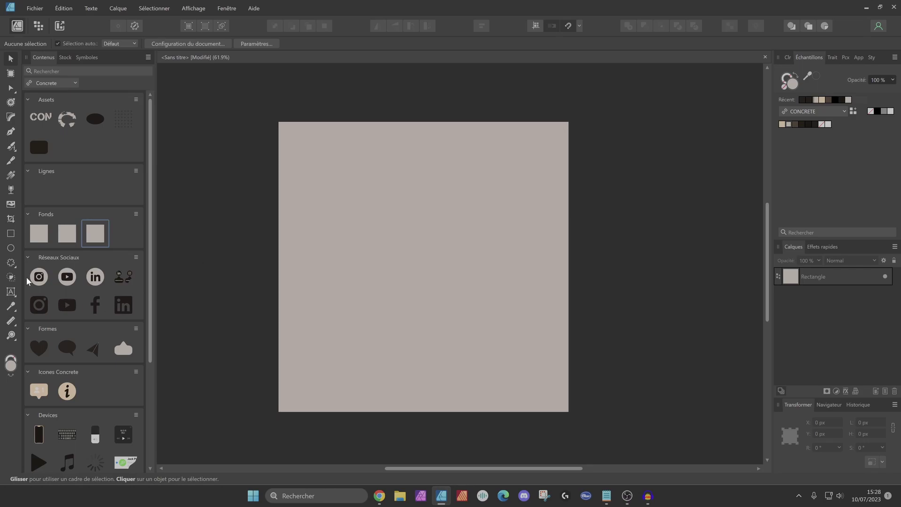
Draw an ellipse overlapping the artboard's upper-left corner, tilted about 14° and about 1528 × 820 px in size.
click(11, 248)
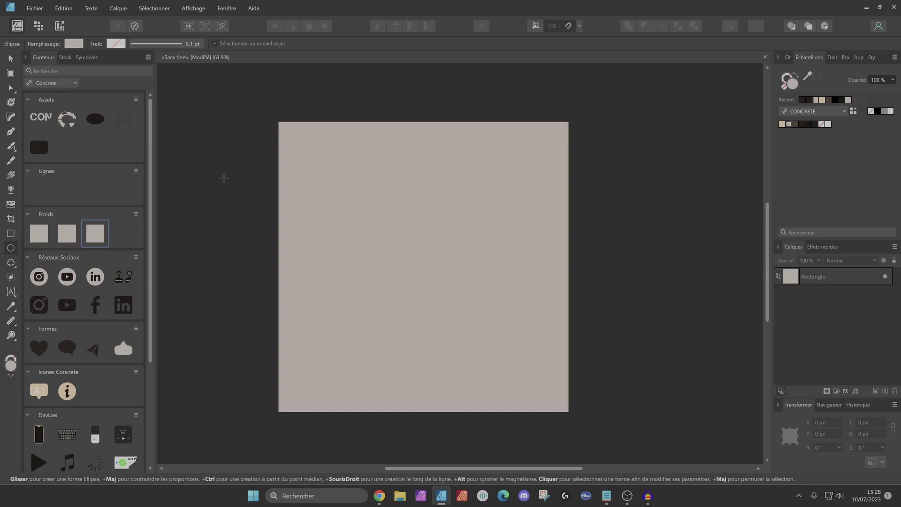
drag(256, 110, 431, 212)
click(10, 58)
drag(343, 96, 311, 103)
drag(347, 143, 343, 132)
drag(421, 121, 465, 102)
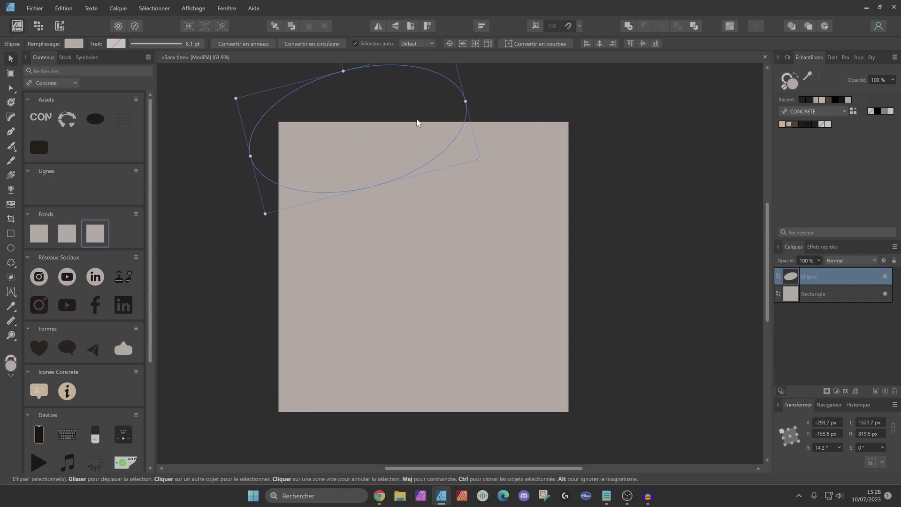
Fill the ellipse with the near-black swatch and reduce it to about 1424 × 766 px, fine-tuning its edges and tilt.
click(804, 126)
scroll(546, 221, up, 2)
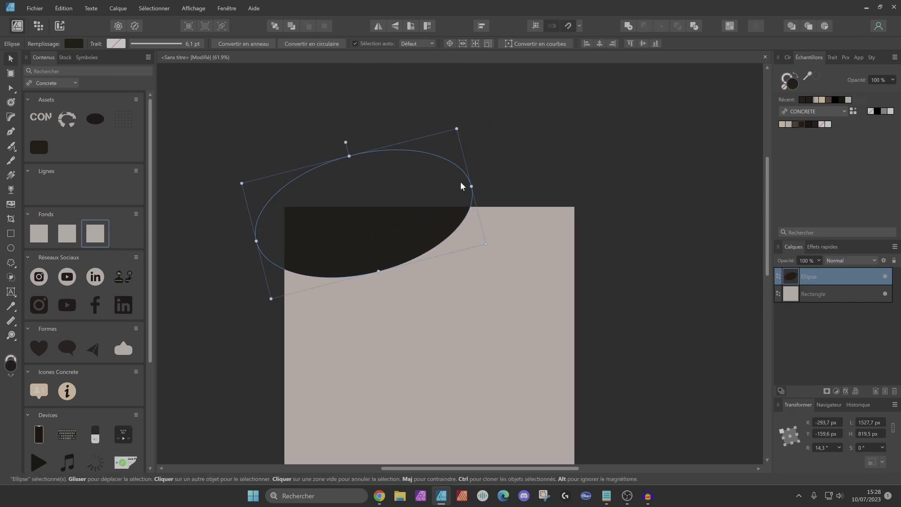
mouse_move(349, 155)
mouse_down()
mouse_move(336, 109)
mouse_move(351, 163)
mouse_up()
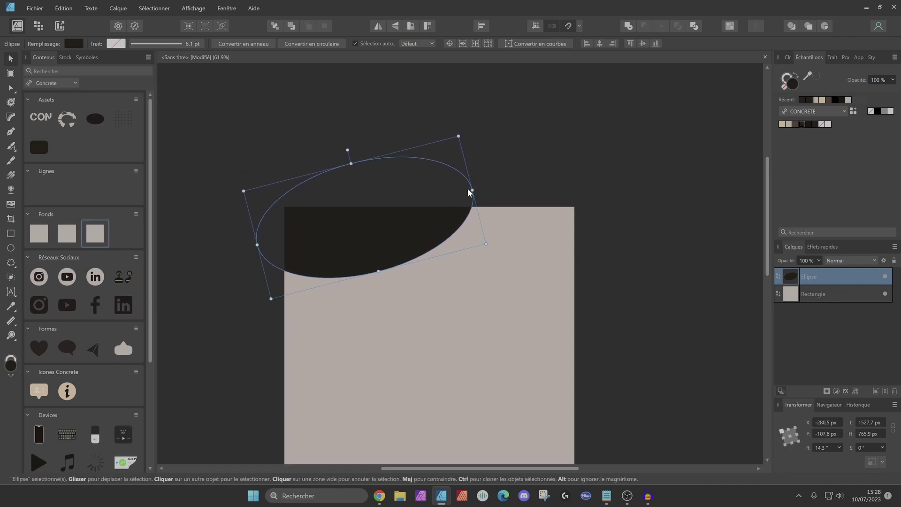
mouse_move(470, 191)
mouse_down()
mouse_move(491, 188)
mouse_move(458, 195)
mouse_up()
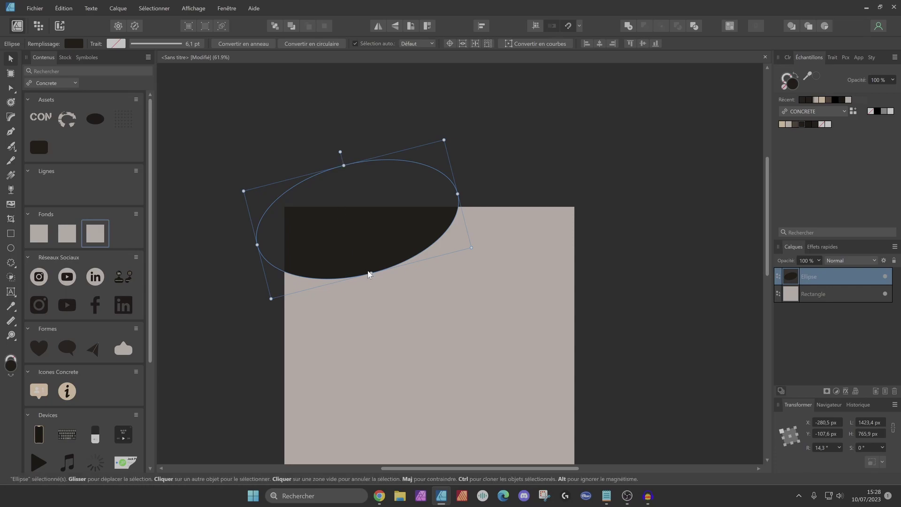
mouse_move(373, 278)
mouse_down()
mouse_move(398, 267)
mouse_move(361, 267)
mouse_move(337, 282)
mouse_move(378, 275)
mouse_move(371, 276)
mouse_up()
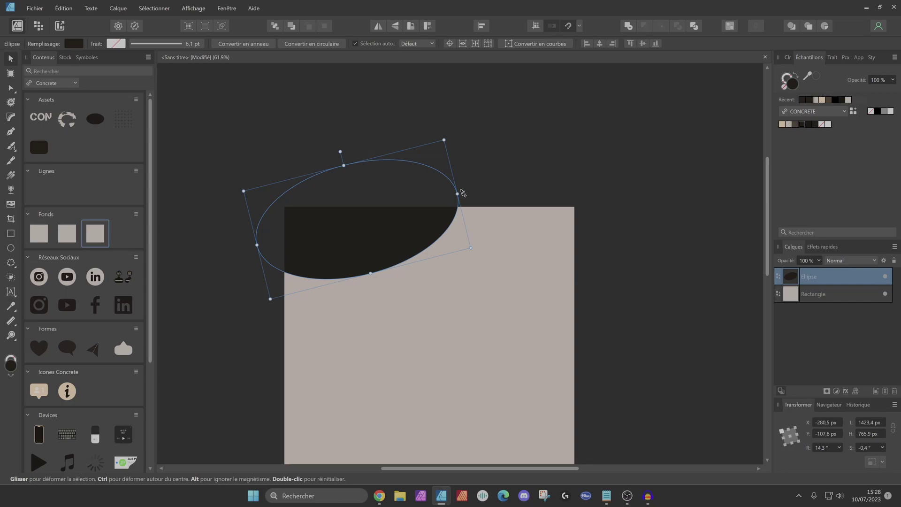
mouse_move(462, 193)
mouse_down()
mouse_move(455, 145)
mouse_move(462, 202)
mouse_move(459, 193)
mouse_up()
scroll(341, 178, down, 1)
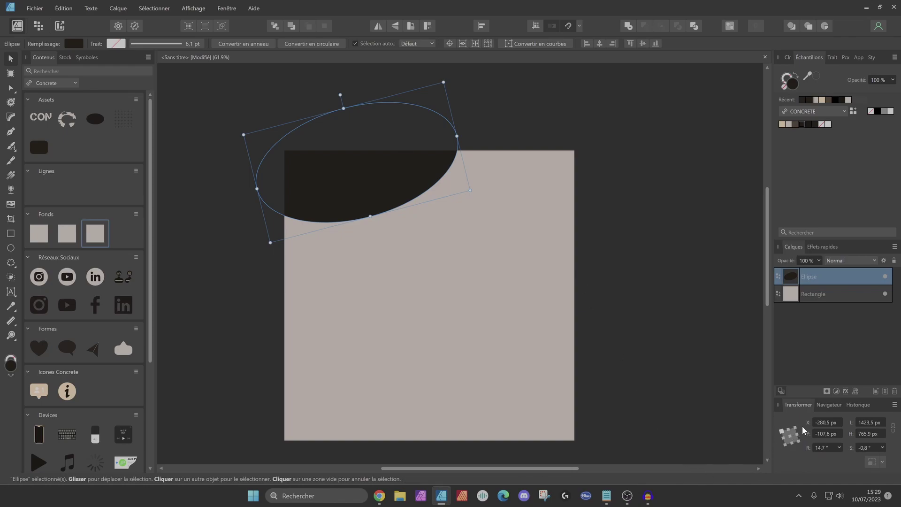
Set the ellipse's height to 800 px and its width to 1500 px.
click(827, 423)
click(866, 434)
text(8)
key(Return)
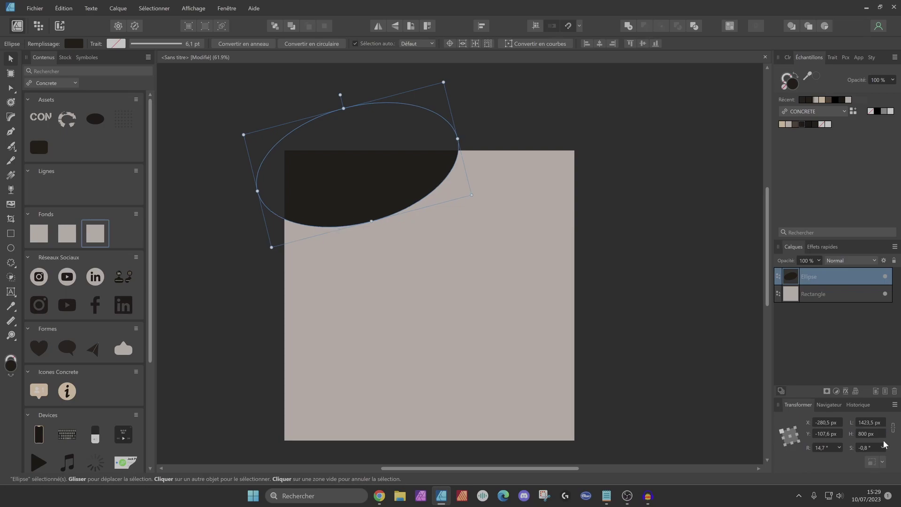
click(865, 425)
text(1)
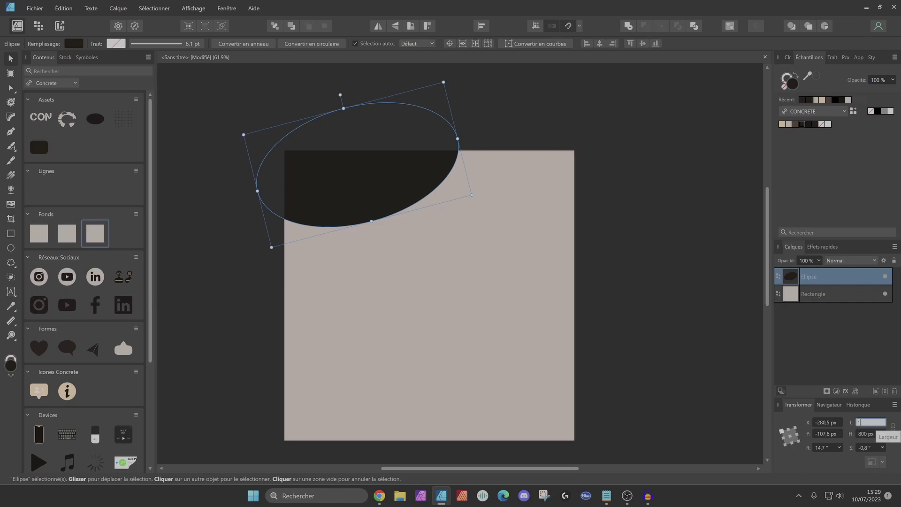
text(500)
key(Return)
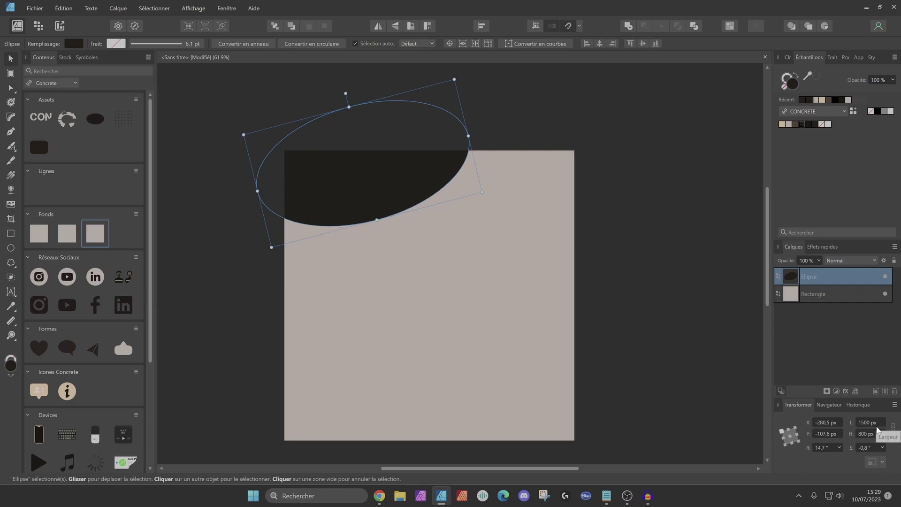
Reset the ellipse's shear to 0°, set its height to exactly 800 px again, and leave the ellipse selected.
click(883, 449)
key(Return)
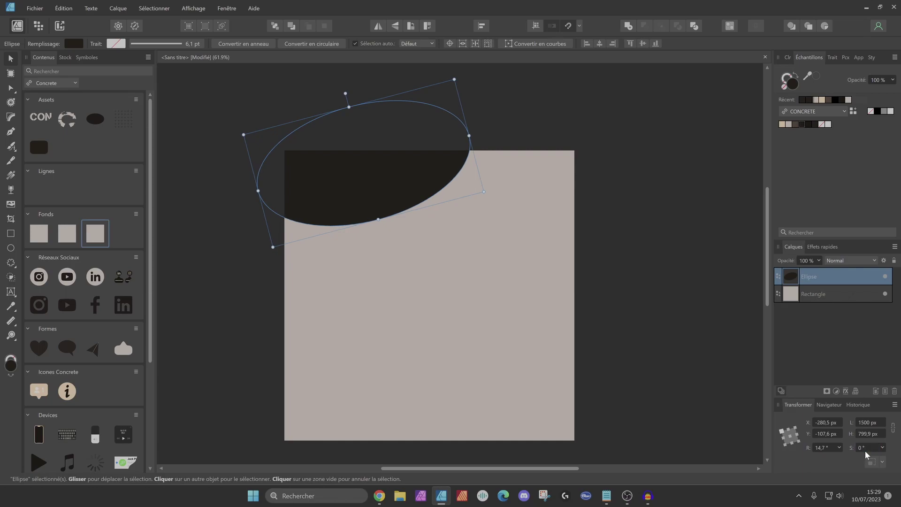
click(629, 359)
click(378, 169)
click(868, 434)
text(800)
key(Return)
click(569, 350)
click(606, 330)
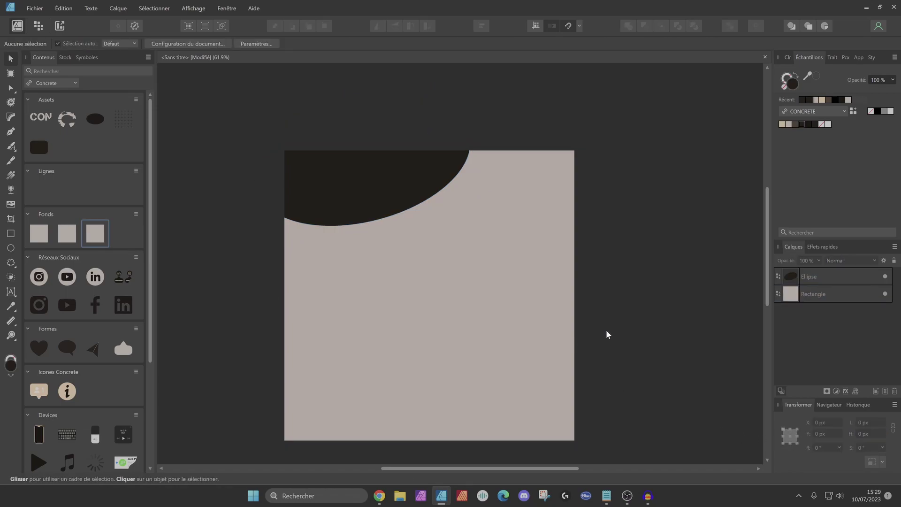
click(365, 207)
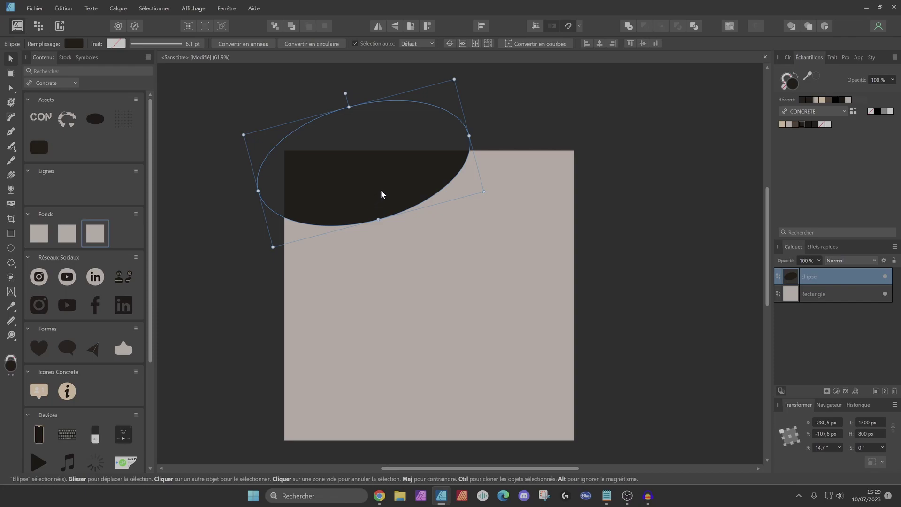
Duplicate the near-black ellipse slightly lower, widen the copy to about 1812 px and fill it with the beige swatch.
key(ctrl+j)
drag(381, 189, 375, 205)
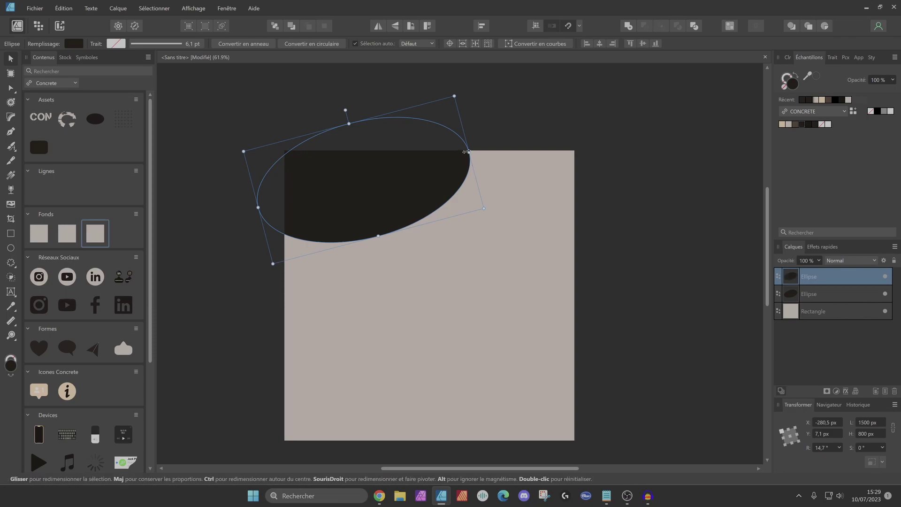
drag(468, 151, 513, 140)
click(781, 123)
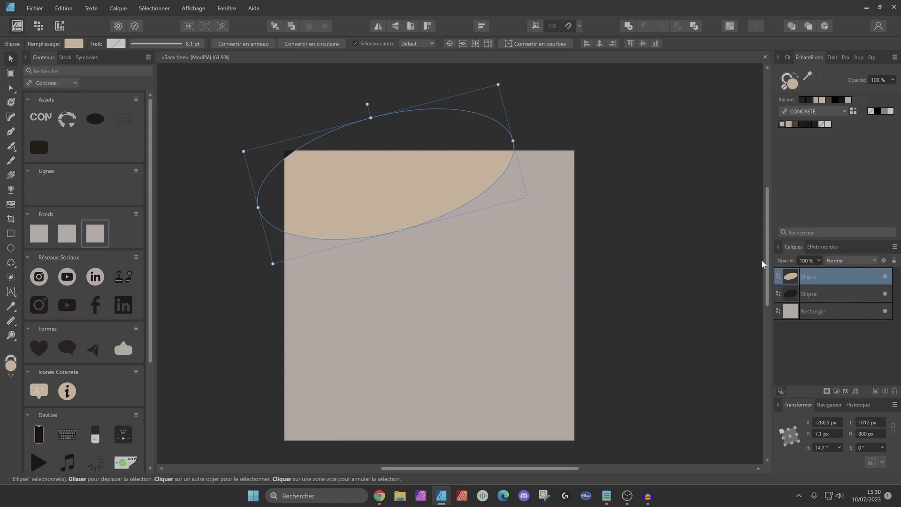
Check which layer holds each shape, and move the beige ellipse beneath the near-black ellipse in the layer stack.
click(794, 313)
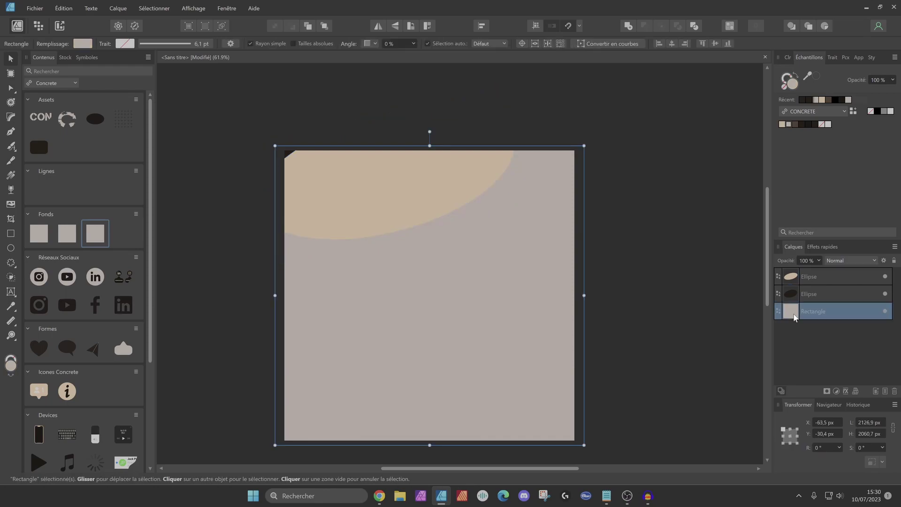
click(790, 287)
click(801, 276)
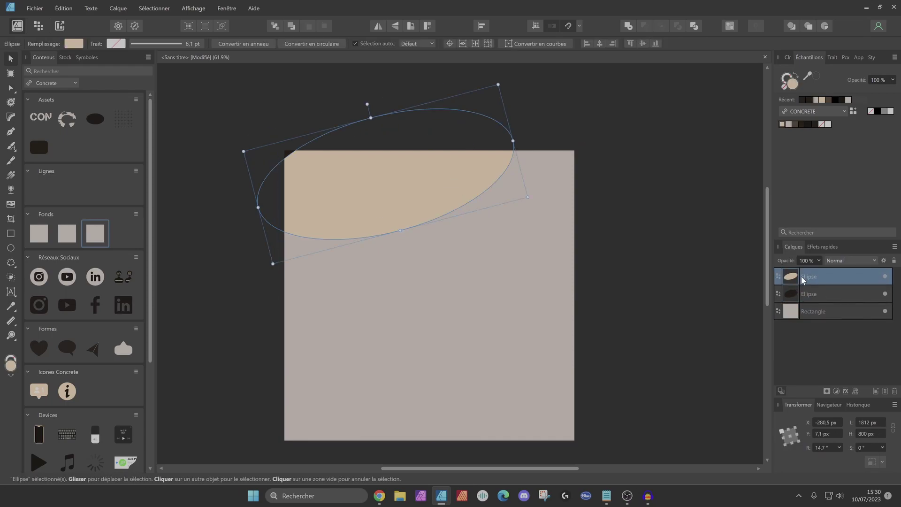
click(801, 312)
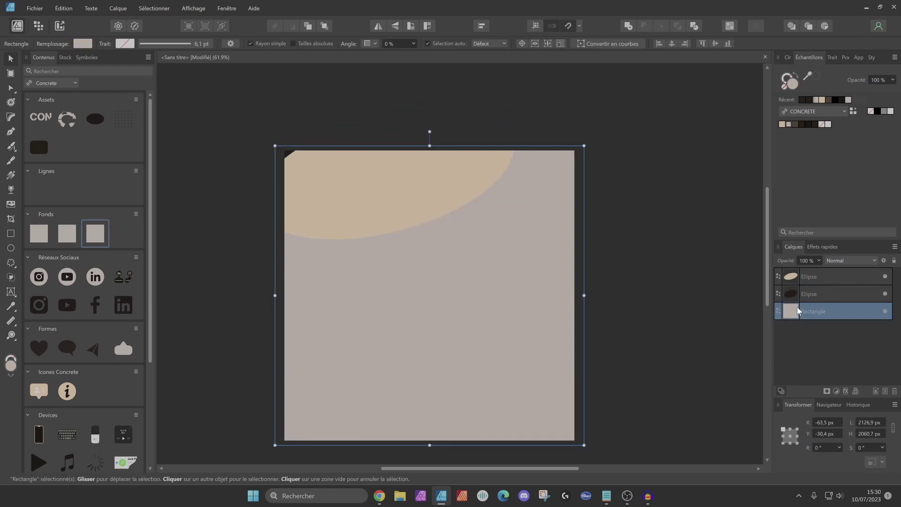
click(799, 293)
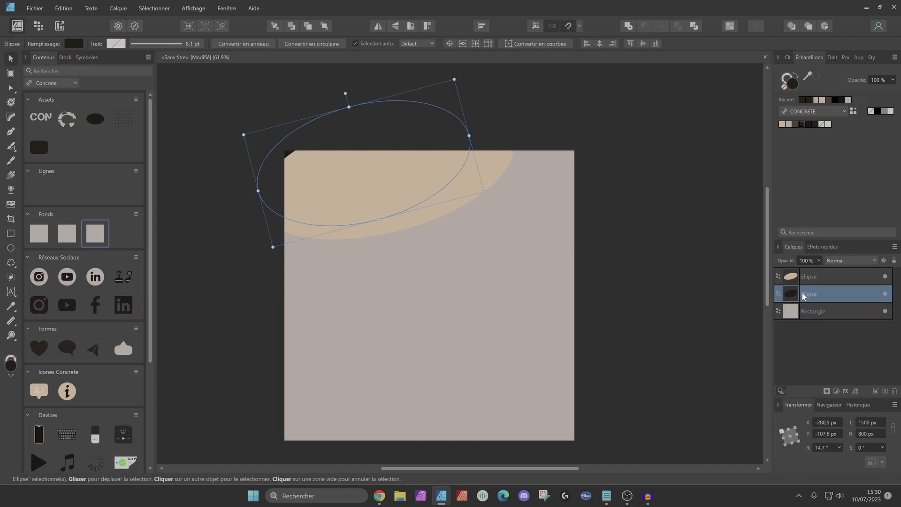
click(798, 276)
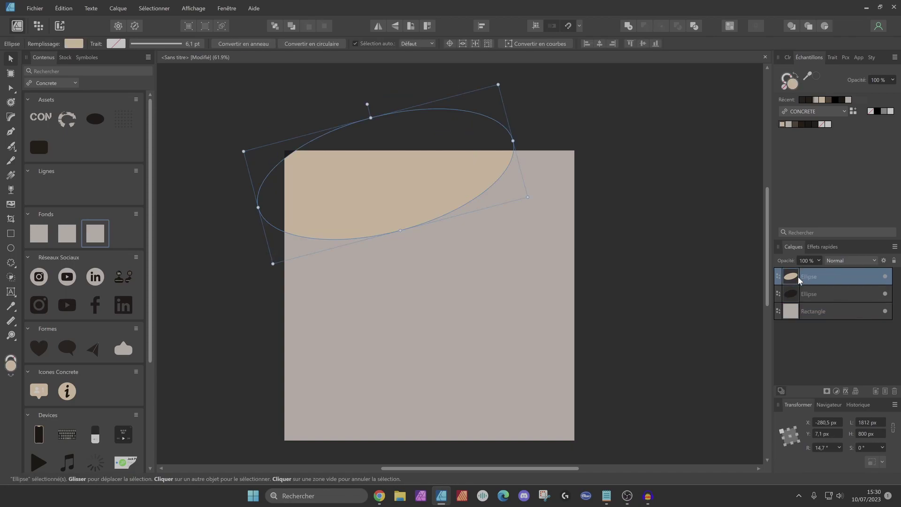
drag(794, 292, 801, 299)
drag(794, 280, 785, 305)
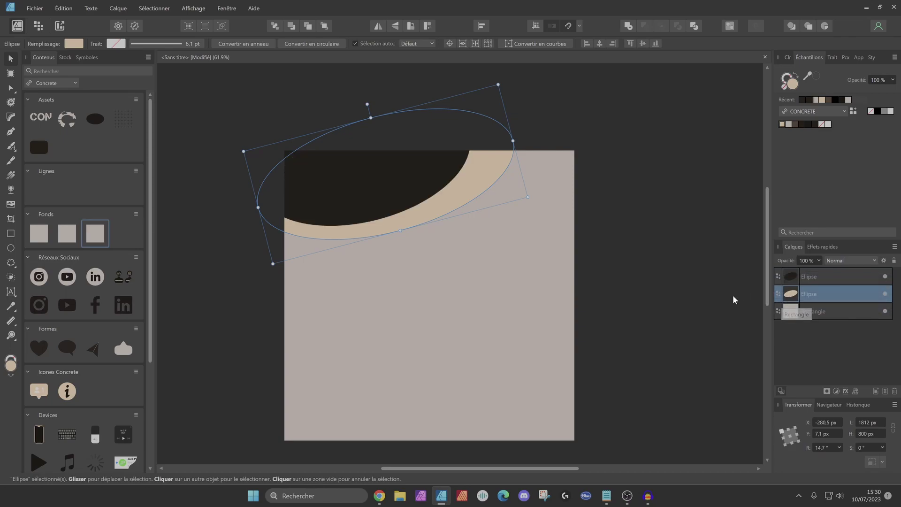
Widen the beige ellipse a little more, nudge it up so it forms a thin band around the near-black one, and deselect it.
drag(513, 141, 527, 137)
mouse_move(499, 152)
mouse_down()
mouse_move(474, 144)
mouse_move(496, 146)
mouse_up()
click(250, 259)
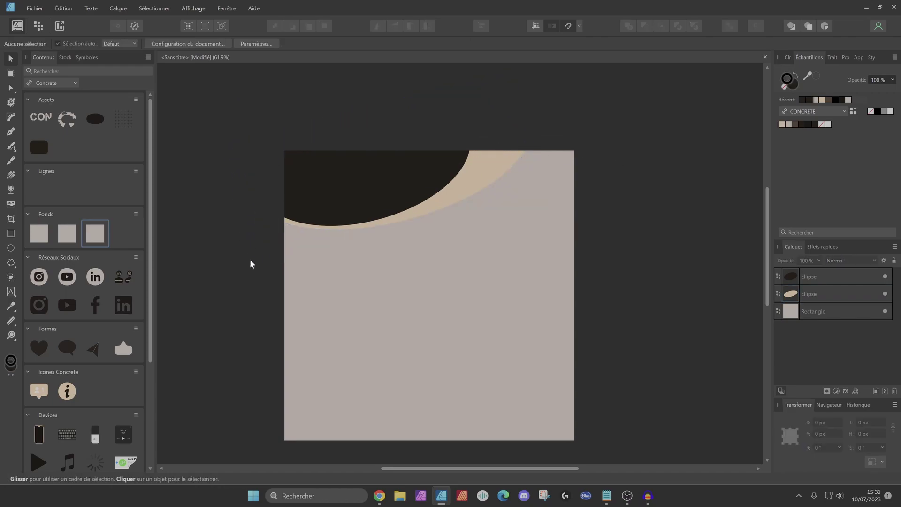
Draw a near-black cloud about 1089 px wide in the artboard's middle, with 5 bubbles and an 87 % inner radius.
click(11, 264)
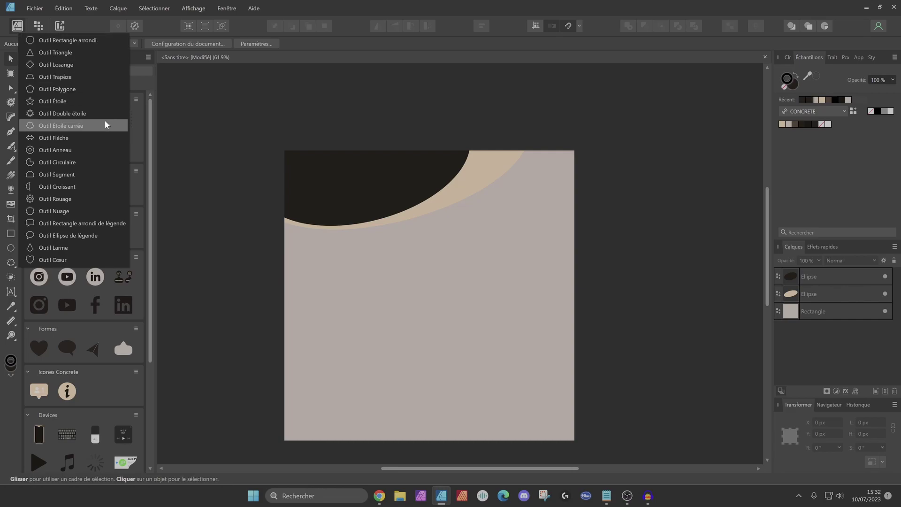
click(201, 261)
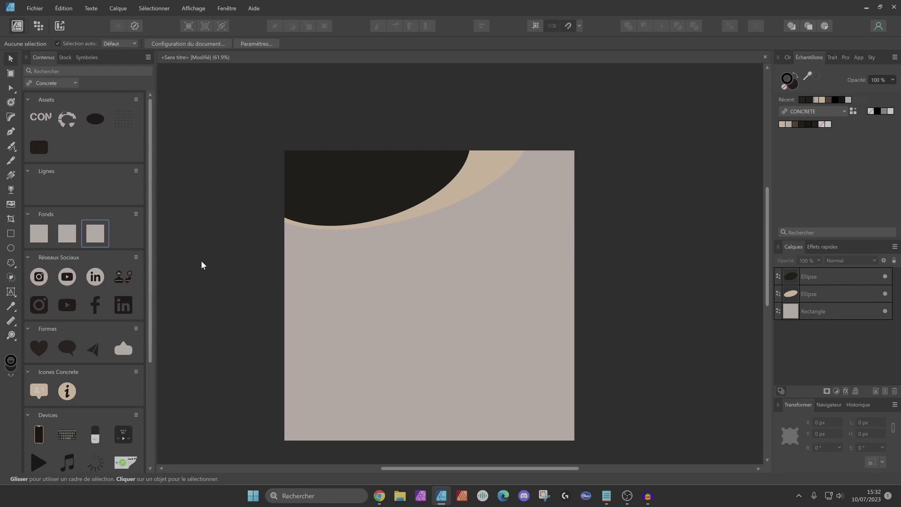
click(12, 268)
click(48, 211)
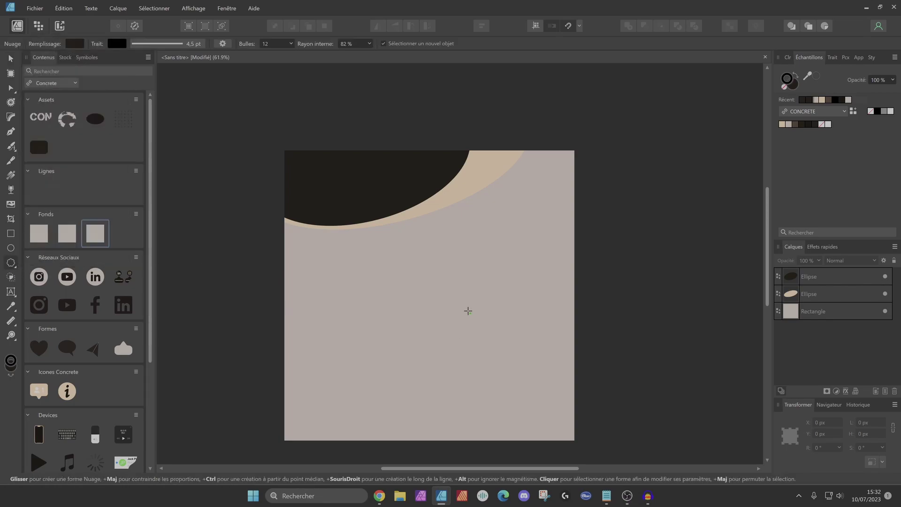
drag(344, 267, 502, 385)
click(291, 44)
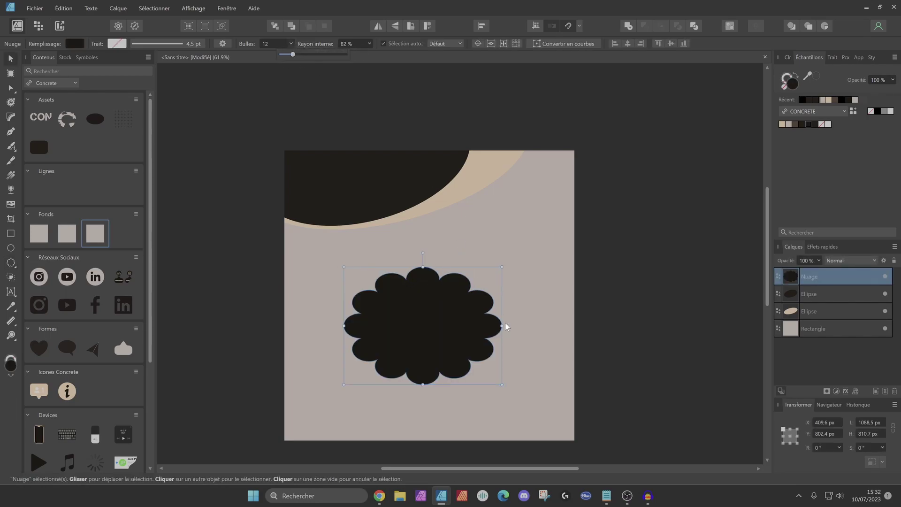
mouse_move(293, 54)
mouse_down()
mouse_move(345, 60)
mouse_move(284, 63)
mouse_up()
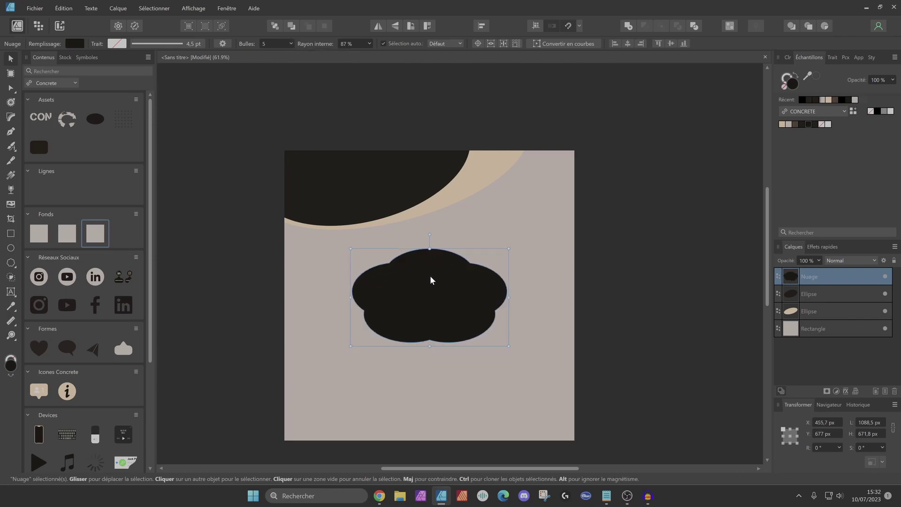
Convert the cloud to curves, try out its individual nodes, and delete the shape.
key(a)
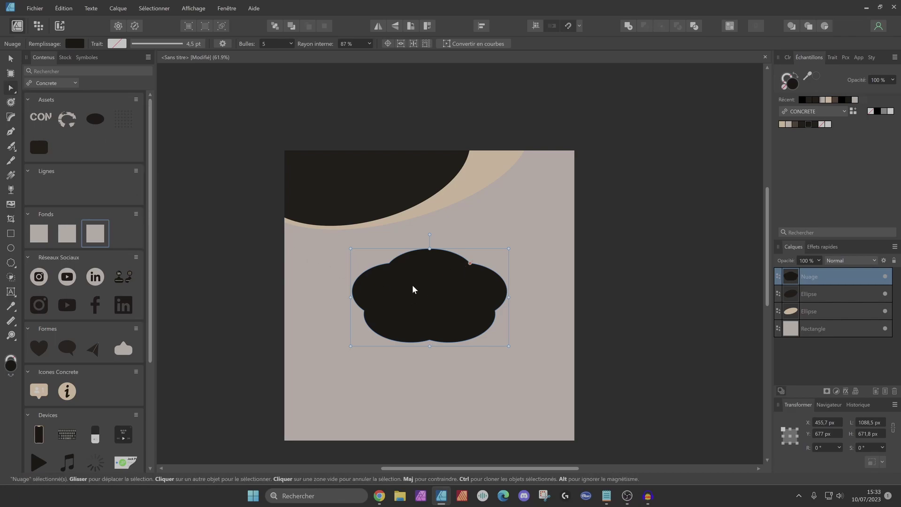
right_click(412, 284)
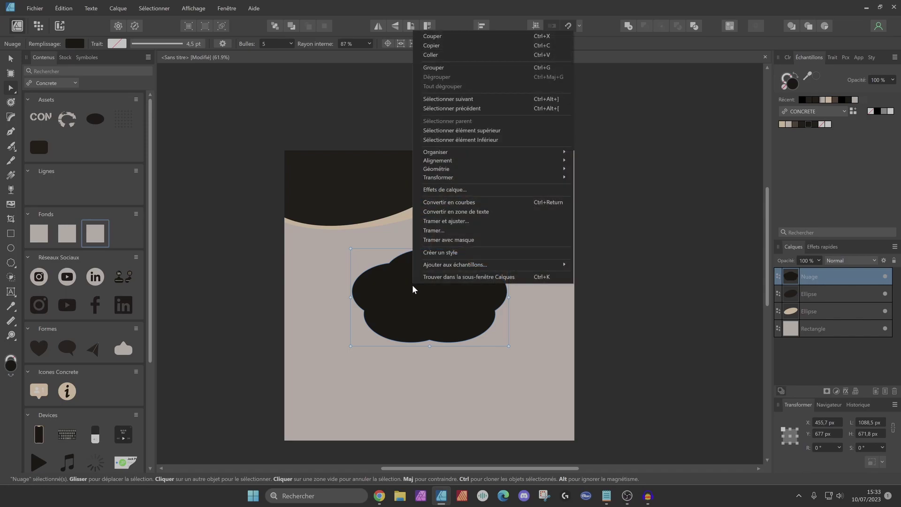
click(450, 202)
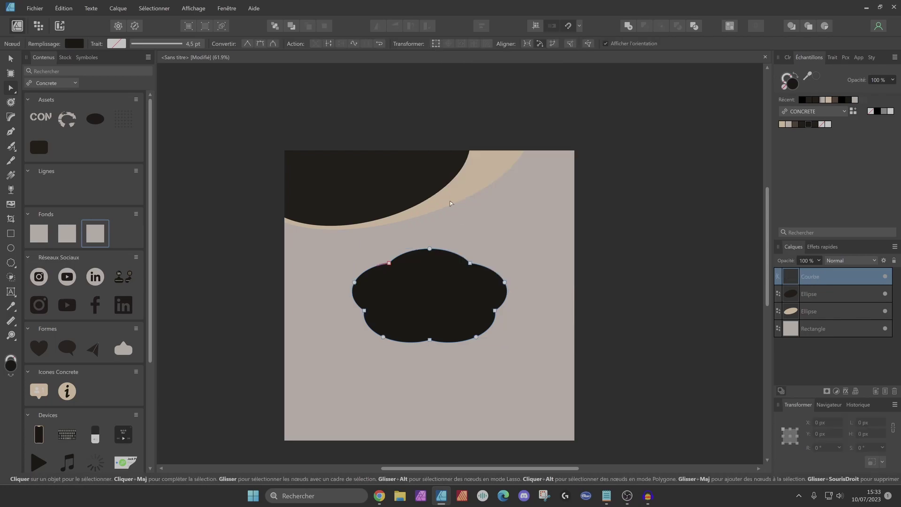
click(389, 263)
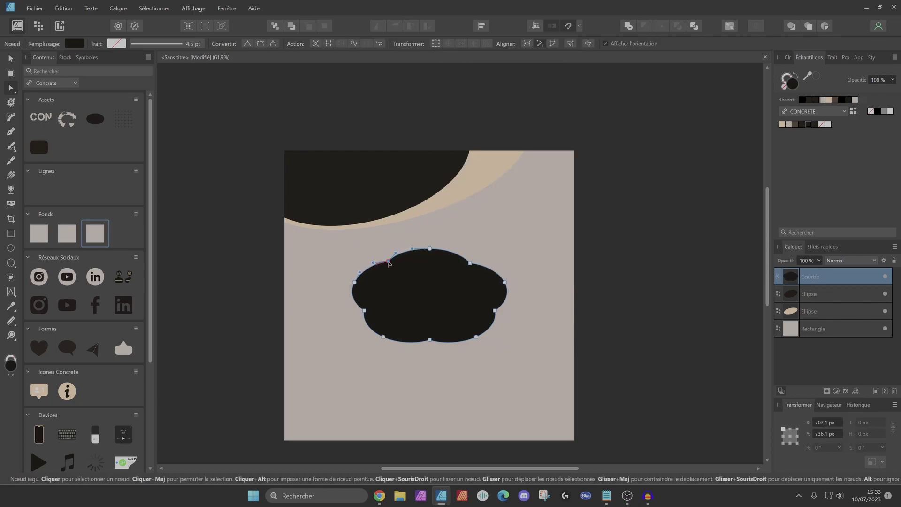
drag(430, 340, 429, 341)
click(379, 341)
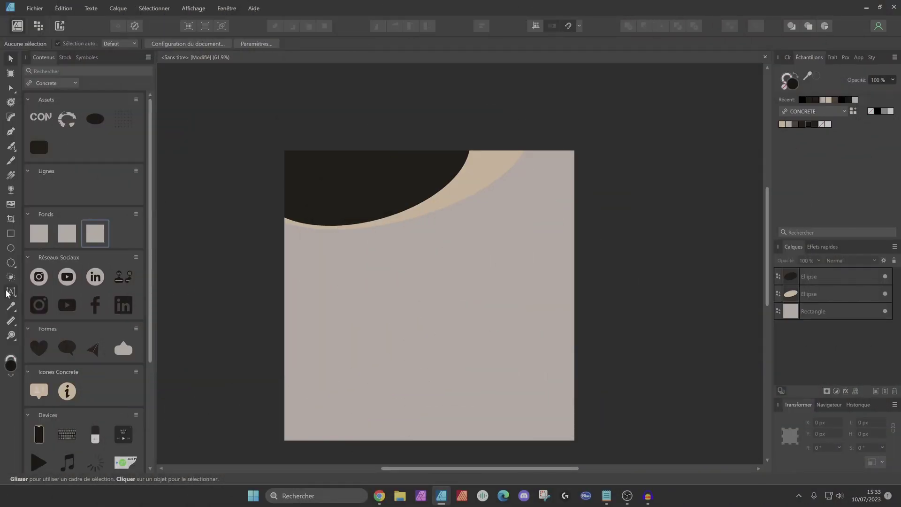
Add the artistic text "TEXTE BIDON" just below the ellipses.
click(11, 292)
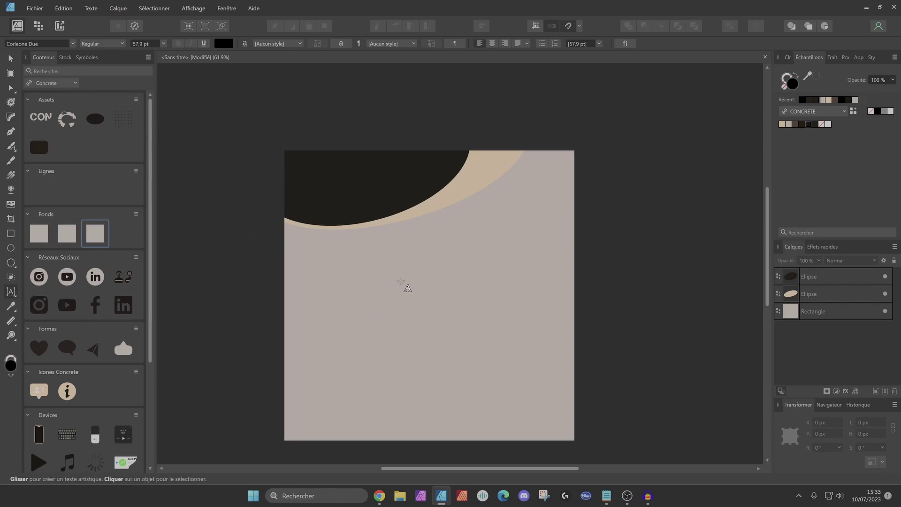
click(322, 253)
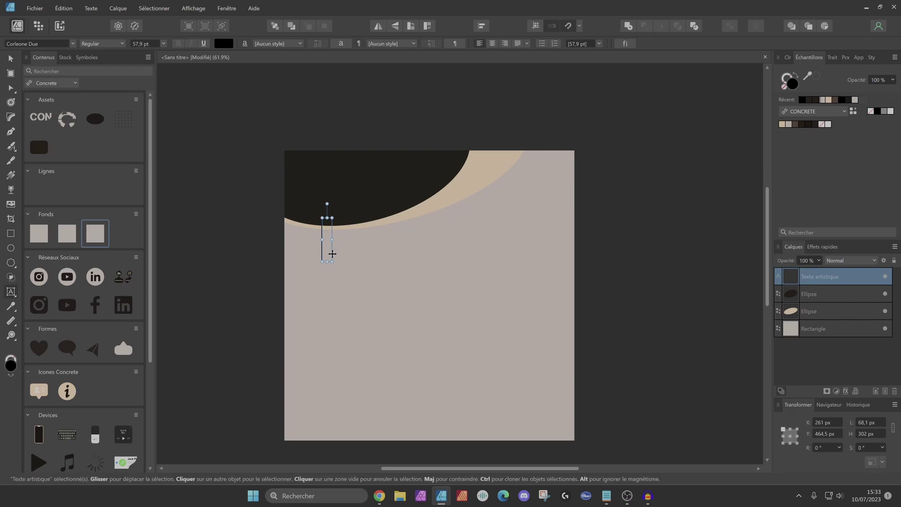
text(TEXTE BIUDON)
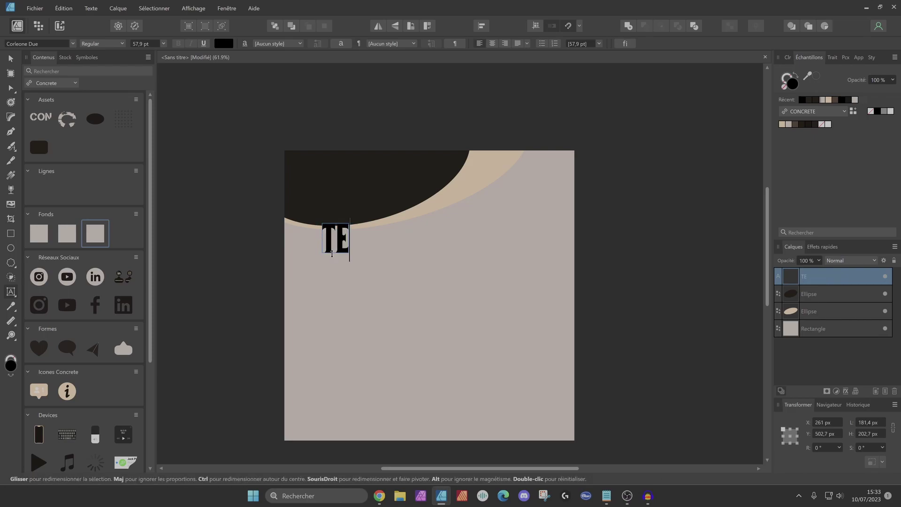
key(BackSpace)
key(BackSpace)
key(BackSpace)
key(BackSpace)
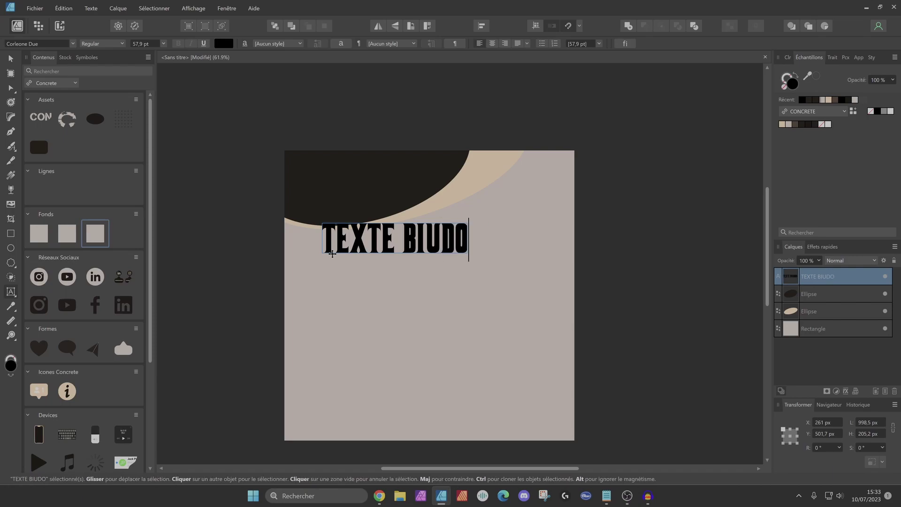
text(DON)
Set the title in Segoe UI Black, place it across the artboard's middle and fill it with the R:12 G:10 B:7 swatch.
click(12, 56)
click(73, 42)
scroll(98, 94, up, 4)
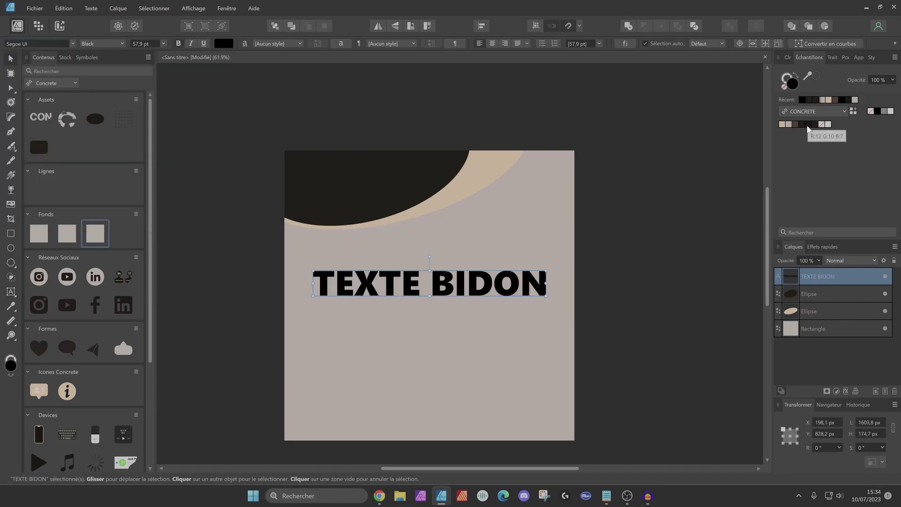
click(807, 125)
click(669, 202)
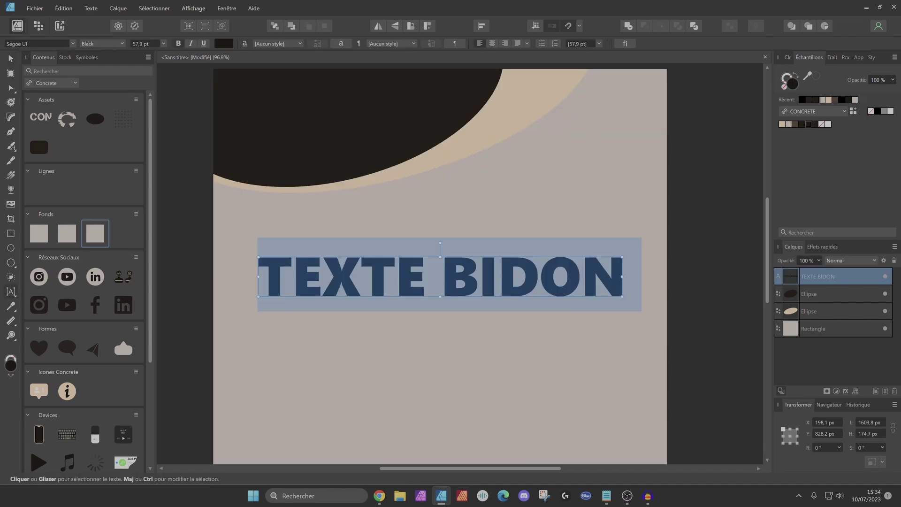
click(12, 60)
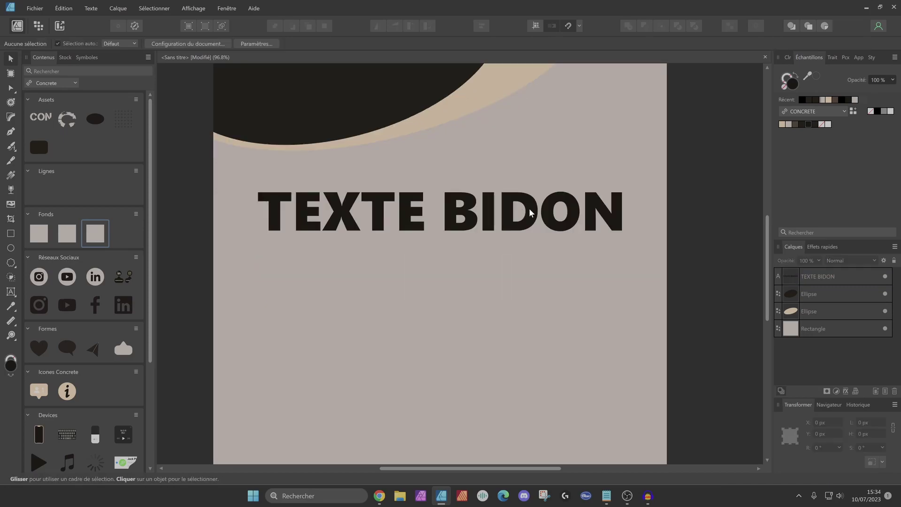
Try entering extra filler characters inside the TEXTE BIDON title, discard them and deselect the title.
double_click(532, 210)
text(dqzddddddqd)
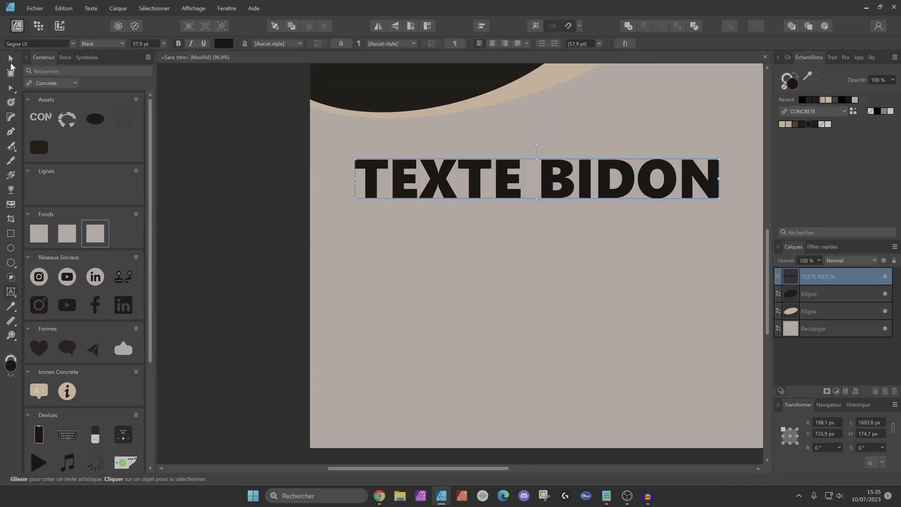
click(11, 61)
click(200, 180)
drag(333, 211, 261, 233)
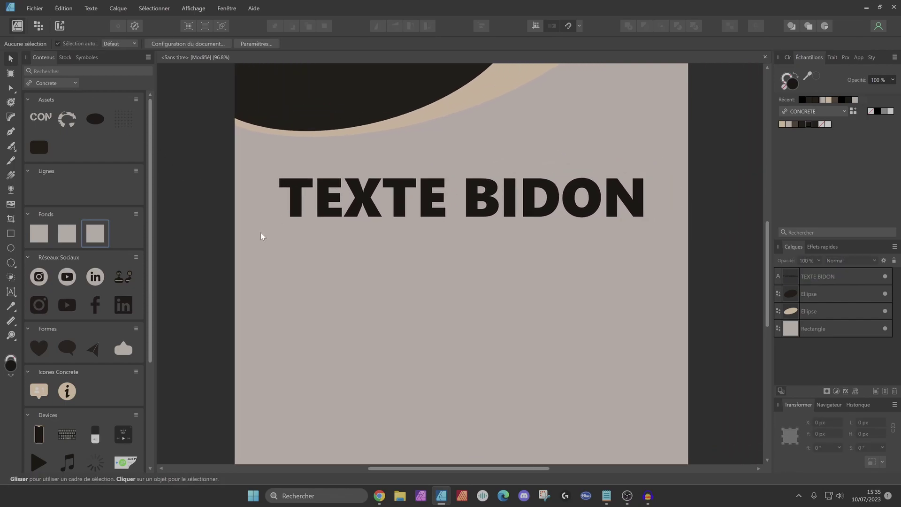
Draw a text frame about 1565 × 746 px below the title and shift it slightly left to X about 217 px.
click(12, 296)
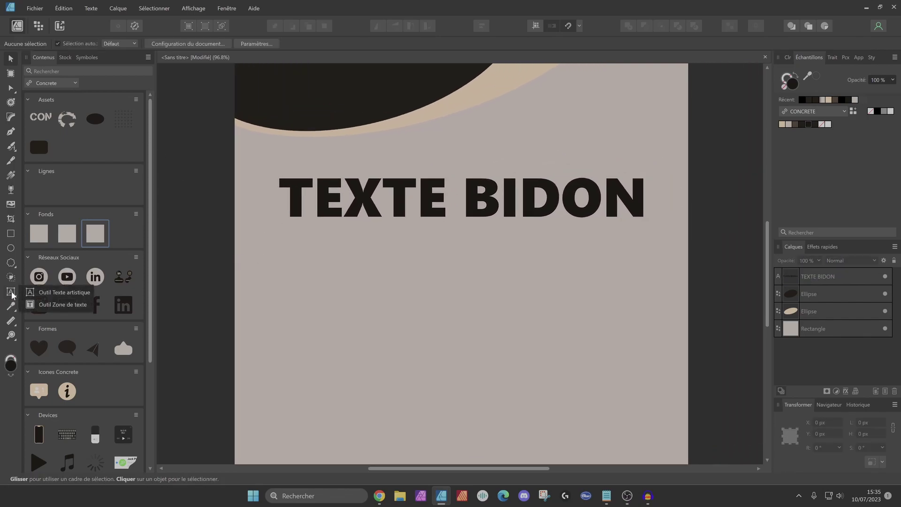
click(47, 305)
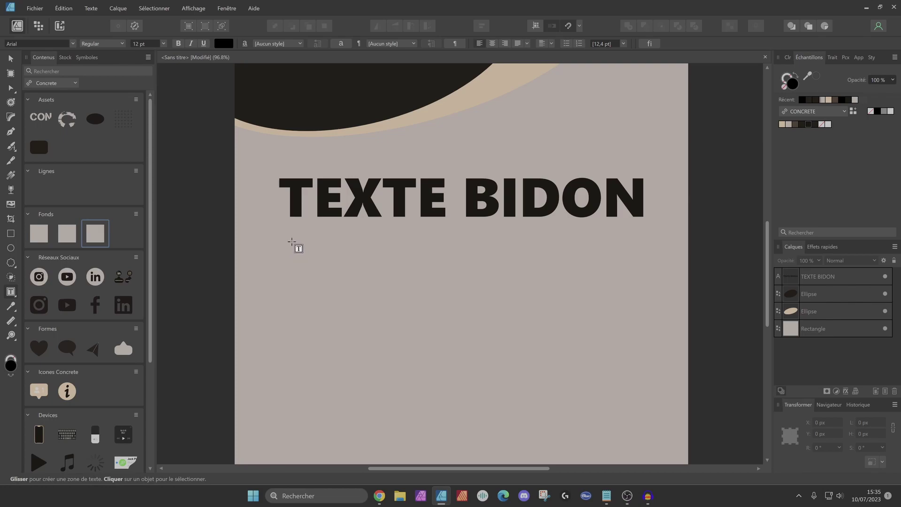
drag(288, 239, 643, 409)
click(10, 58)
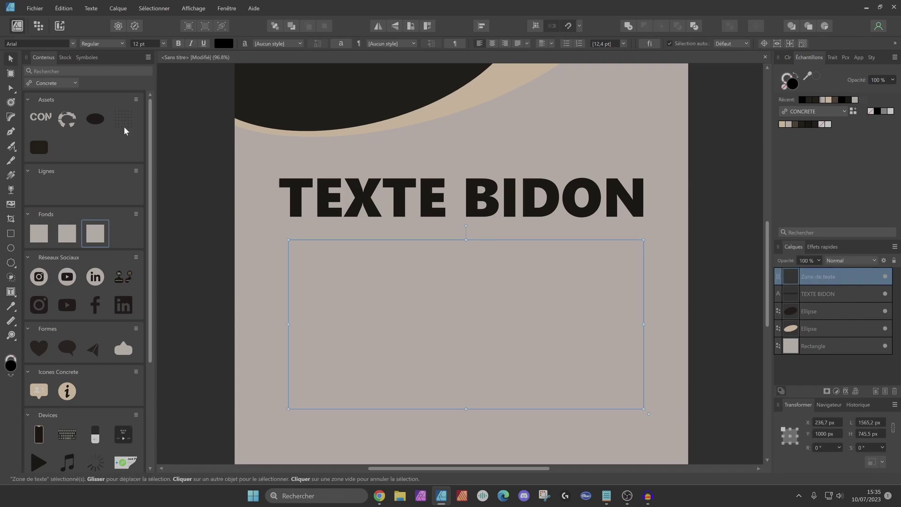
drag(522, 317, 519, 317)
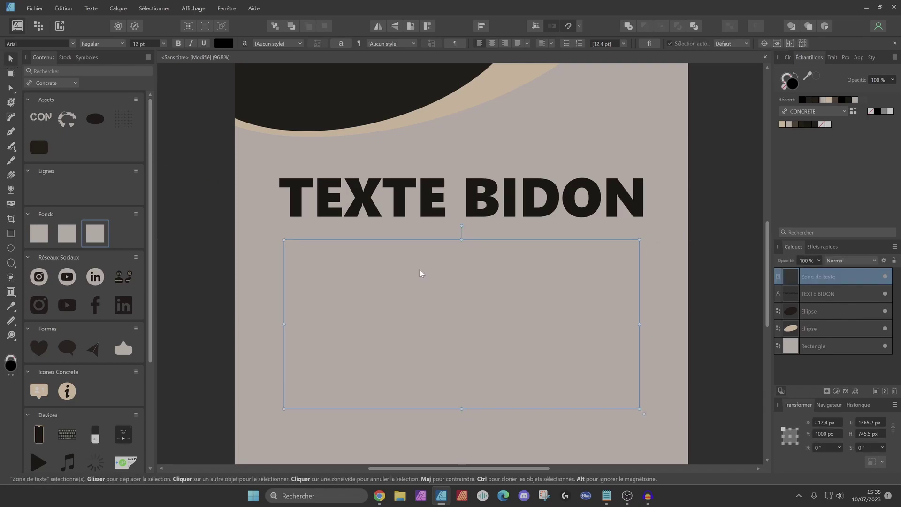
Fill the text frame with about three lines of random filler text beginning "dbjdqzbj bjdjbfqj".
double_click(420, 269)
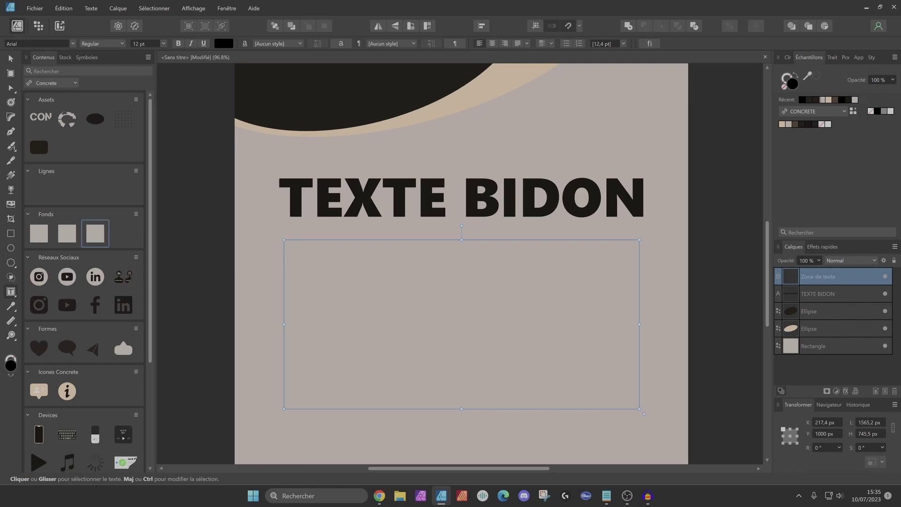
text(dbjdqzbj  bjdjbfqj kfbqjkbfjqefjbkbfjeqj)
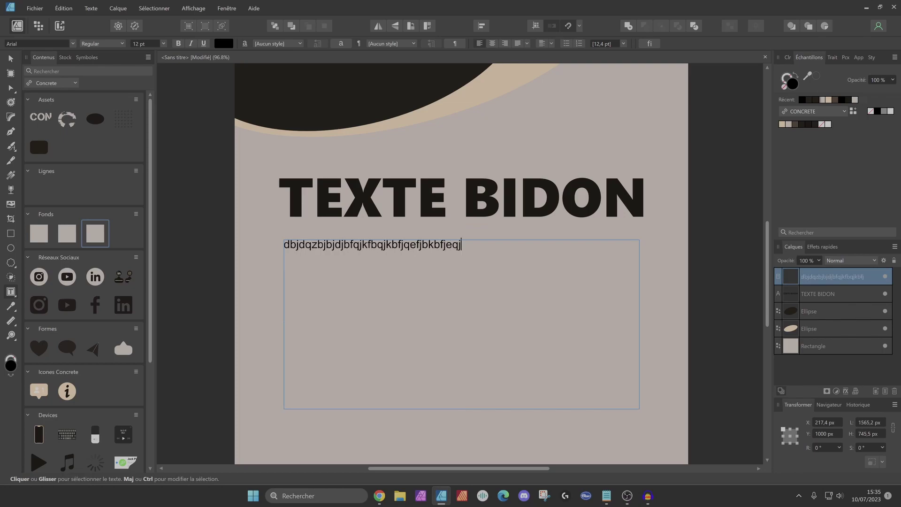
text(bjfbjjb fkjqfqjnbfbqjfbjbfjeqbfjkqbqfqbbfb)
text(qjbfjkq  bfbqbfqbfjqbjeb)
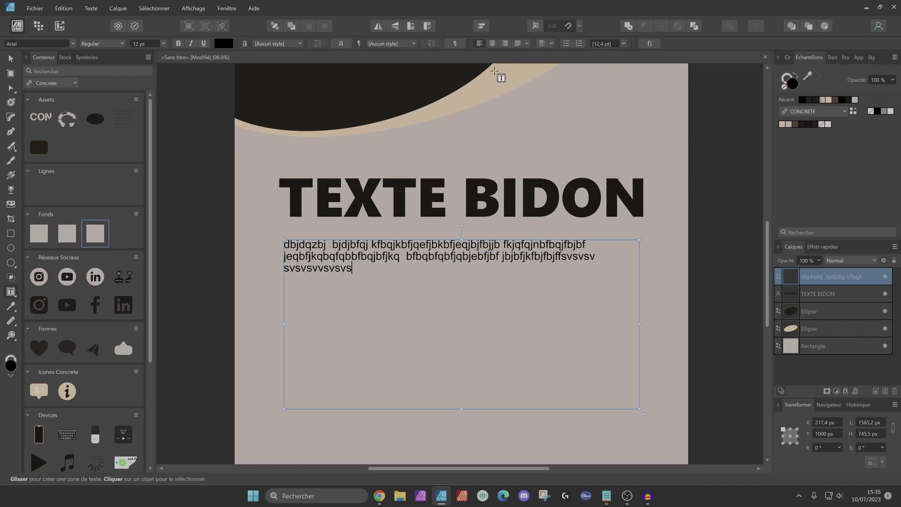
Try right and centred alignment on the filler text in the frame below the TEXTE BIDON title.
key(Escape)
click(504, 44)
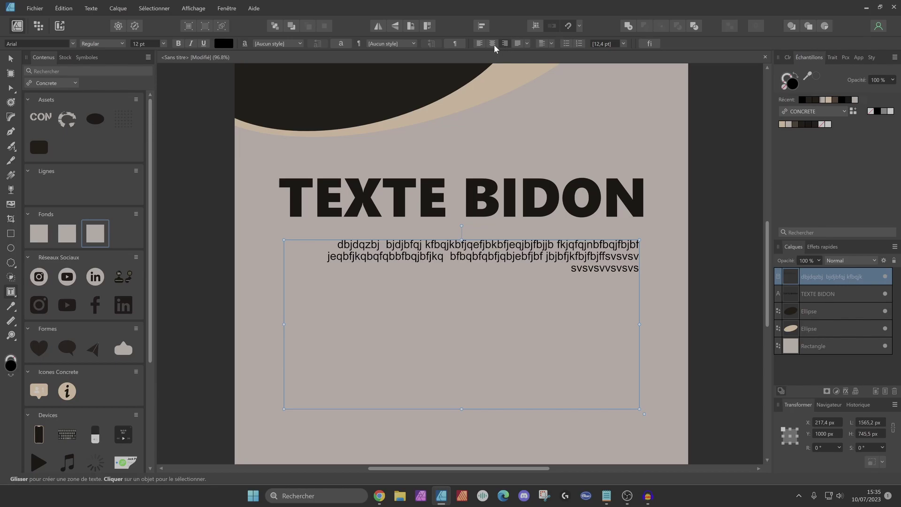
click(491, 44)
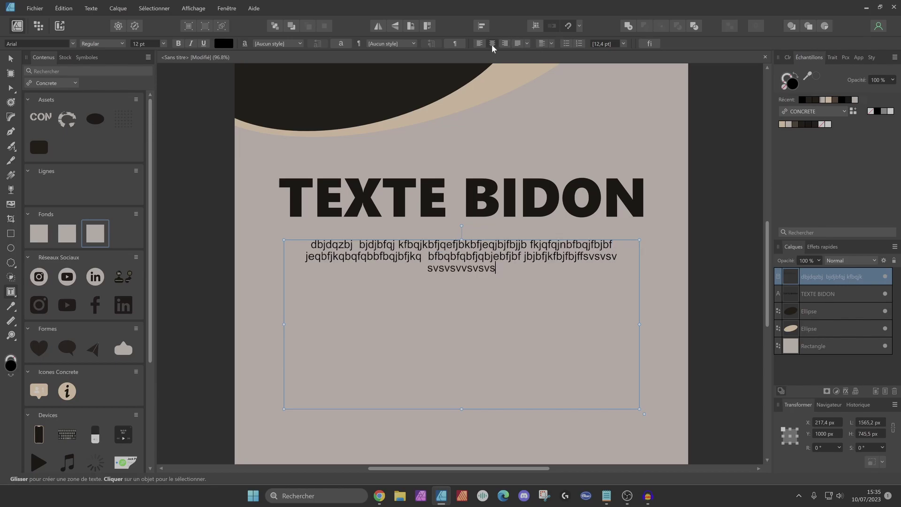
click(518, 44)
key(Escape)
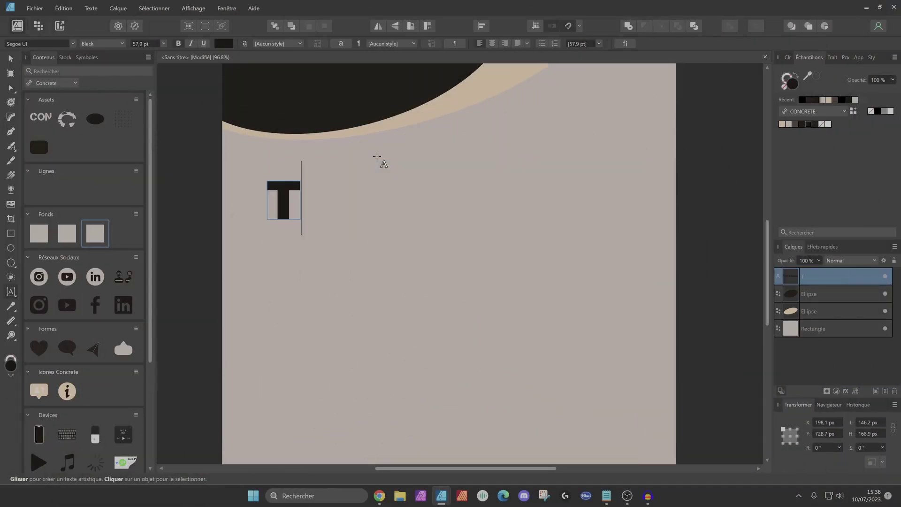
Enter the title TUTORIAL and place a smaller line reading AFFINITY DESIGNER beneath it.
text(UTORIAL)
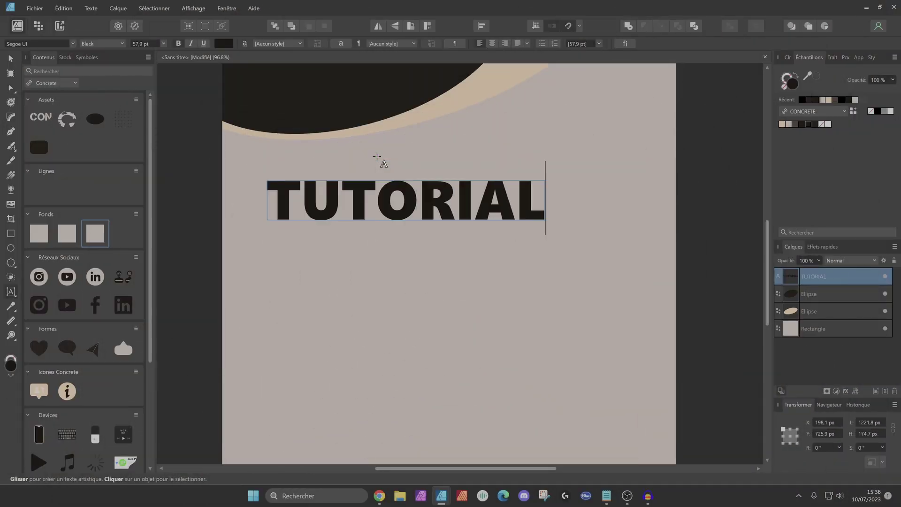
click(11, 58)
drag(456, 201, 378, 269)
triple_click(494, 264)
text(AFFINITY DESIGNER)
Resize the AFFINITY DESIGNER line to match the width of the TUTORIAL title.
scroll(231, 272, down, 4)
click(10, 59)
scroll(259, 278, up, 3)
drag(267, 256, 268, 257)
click(637, 284)
drag(636, 283, 657, 302)
Select the TUTORIAL and AFFINITY DESIGNER lines together and shift them slightly down.
click(399, 269)
shift+click(399, 228)
drag(399, 228, 399, 245)
click(644, 232)
Fill the AFFINITY DESIGNER line with the dark brown swatch of the CONCRETE palette.
click(826, 276)
click(800, 123)
click(643, 217)
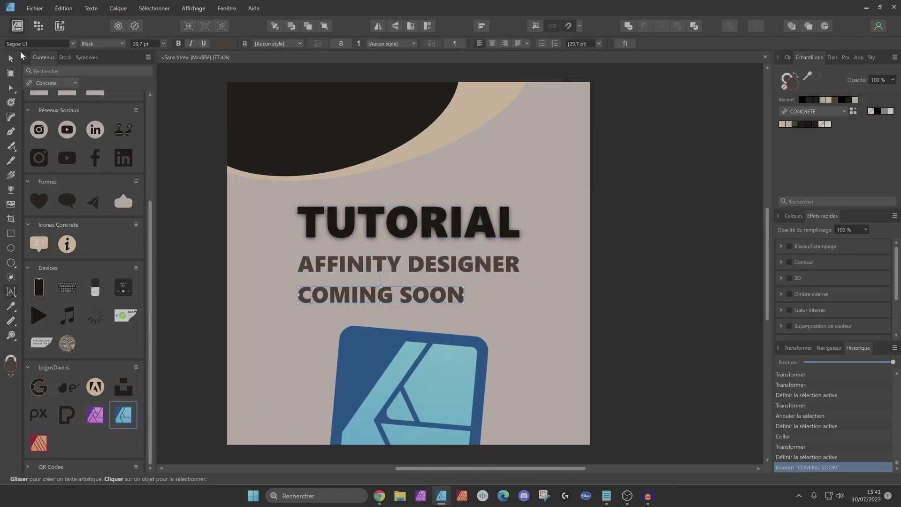
Set COMING SOON in Segoe UI Light at 13 pt, centre it under AFFINITY DESIGNER and fill it with a dark palette swatch.
click(11, 58)
click(123, 43)
click(96, 54)
drag(404, 297, 437, 290)
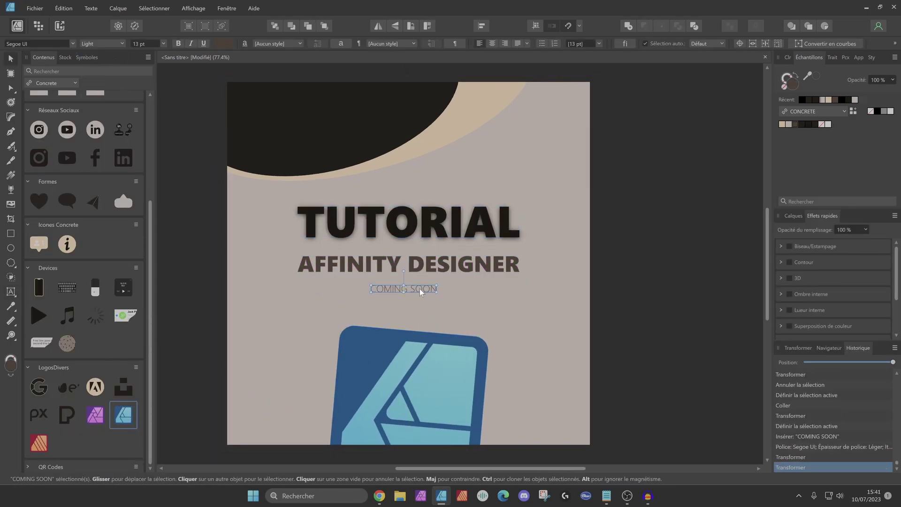
click(801, 124)
Add a soft shadow effect to the Affinity Designer logo and adjust the shadow's strength.
click(455, 366)
scroll(816, 300, down, 3)
click(789, 316)
scroll(798, 310, down, 3)
drag(809, 290, 829, 279)
drag(842, 289, 833, 290)
click(676, 260)
Duplicate the dark corner ellipse and stretch the copy across the artboard's bottom edge behind the logo.
scroll(671, 260, up, 1)
scroll(607, 273, down, 2)
click(366, 153)
key(ctrl+c)
key(ctrl+v)
drag(366, 153, 398, 413)
drag(488, 378, 589, 423)
Paste another bottom ellipse, fill it with the beige swatch and offset it slightly behind the dark one as a rim.
click(544, 397)
key(ctrl+v)
click(782, 125)
drag(800, 245, 799, 271)
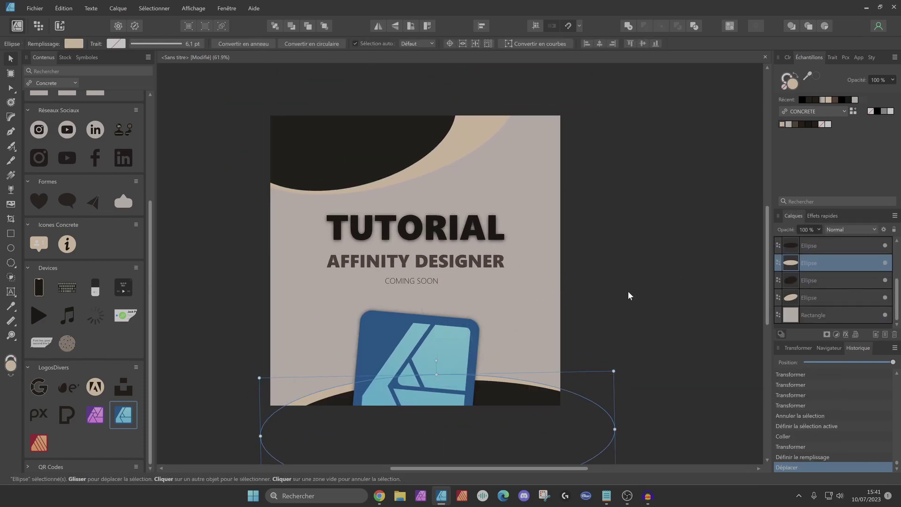
drag(301, 401, 293, 401)
click(636, 332)
Group the dark and beige ellipses at the artboard's bottom edge.
click(808, 245)
shift+click(808, 262)
key(ctrl+g)
drag(799, 261, 798, 238)
key(ctrl+z)
click(634, 330)
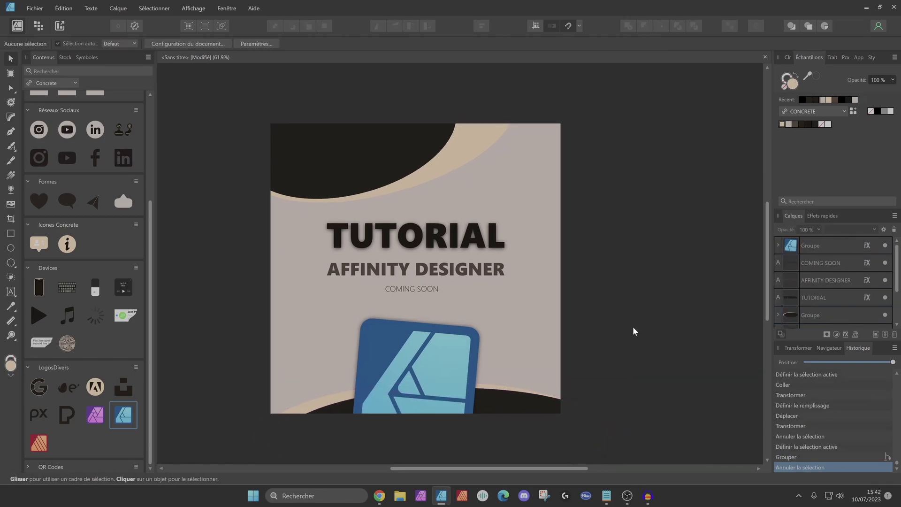
Adjust the position and shape of the beige ellipse behind the dark upper corner ellipse.
scroll(357, 122, up, 4)
click(525, 281)
drag(511, 292, 525, 287)
drag(471, 341, 565, 263)
scroll(352, 206, down, 5)
click(573, 227)
Try adding a layer effect with adjusted strength to the two upper corner ellipses.
click(809, 297)
shift+click(809, 315)
click(846, 334)
drag(483, 149, 644, 163)
click(507, 282)
click(529, 282)
drag(642, 206, 664, 217)
drag(642, 228, 678, 229)
click(772, 403)
scroll(376, 150, up, 4)
scroll(364, 172, down, 3)
Undo the effect changes on the upper corner ellipses and clear the selection.
key(ctrl+z)
key(ctrl+z)
key(ctrl+z)
key(ctrl+z)
key(ctrl+z)
click(588, 192)
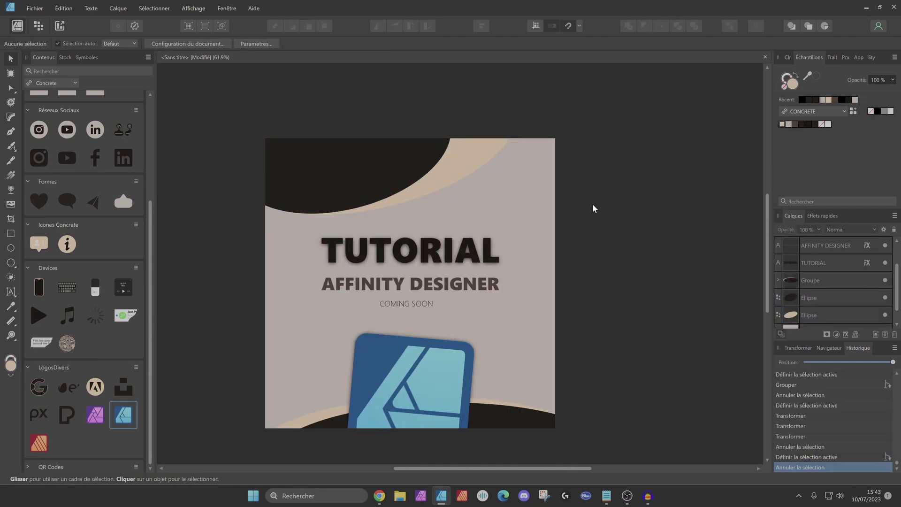
Fill the TUTORIAL title and the dark upper corner ellipse with near-black swatches of the CONCRETE palette.
drag(372, 315, 396, 301)
scroll(375, 283, up, 1)
click(417, 203)
click(803, 124)
click(808, 124)
click(399, 110)
click(815, 125)
Ungroup the bottom ellipses and fill only the dark one with the same near-black swatch as the corner ellipse.
click(530, 368)
click(815, 124)
key(ctrl+z)
key(ctrl+shift+g)
click(530, 369)
click(814, 124)
click(890, 5)
key(alt+Tab)
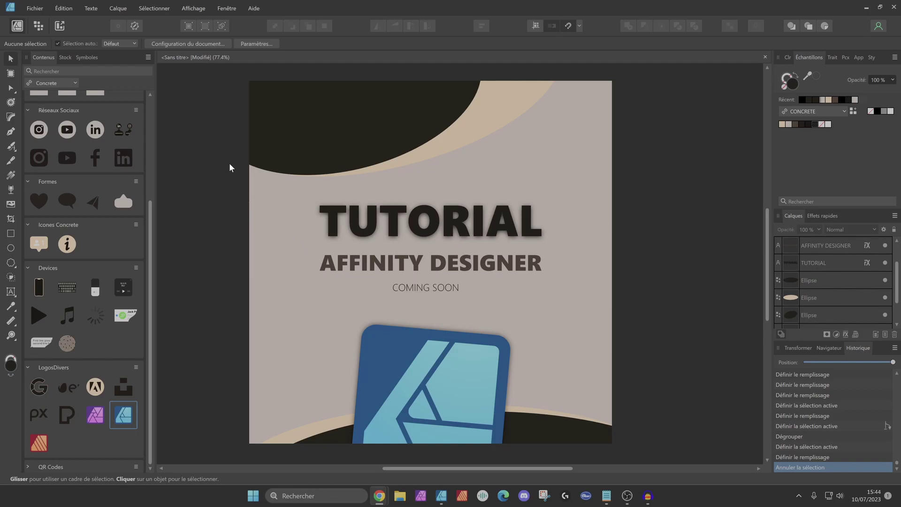
click(223, 184)
Review the export settings with nothing selected, checking the file formats and the export area choices for PNG.
click(38, 7)
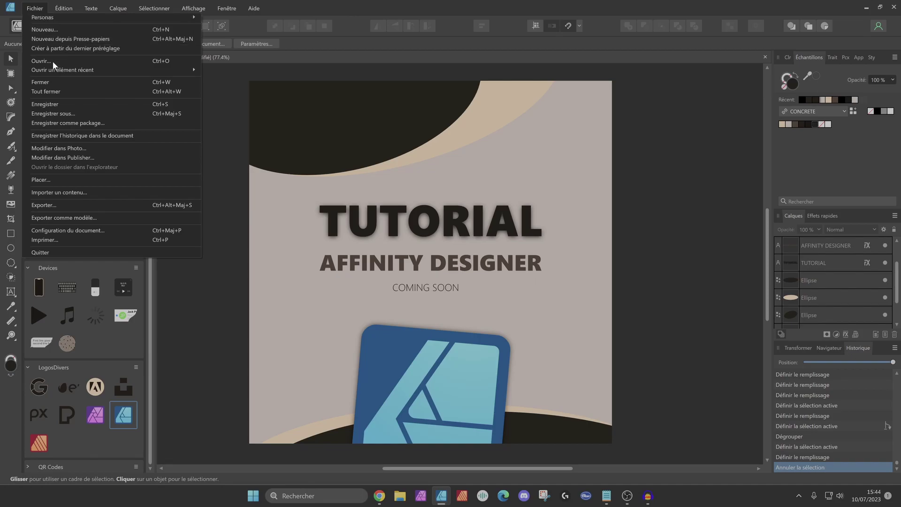
click(54, 204)
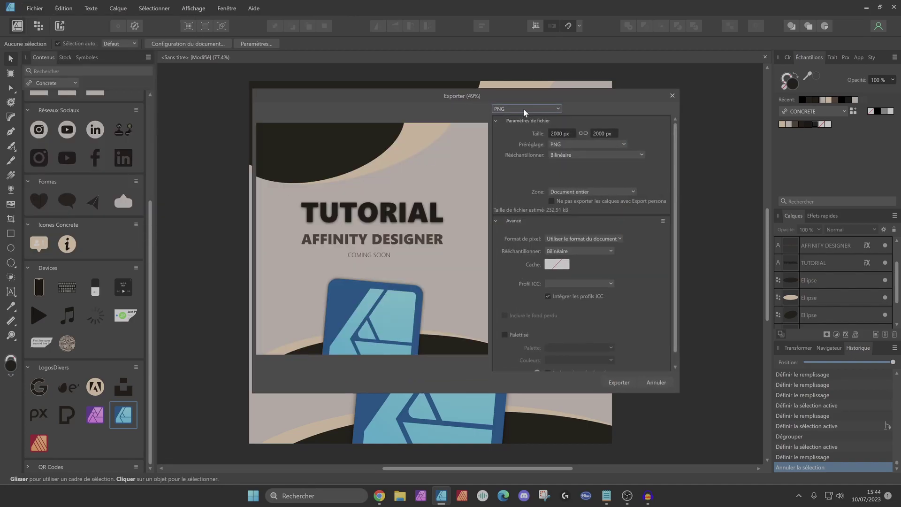
click(523, 109)
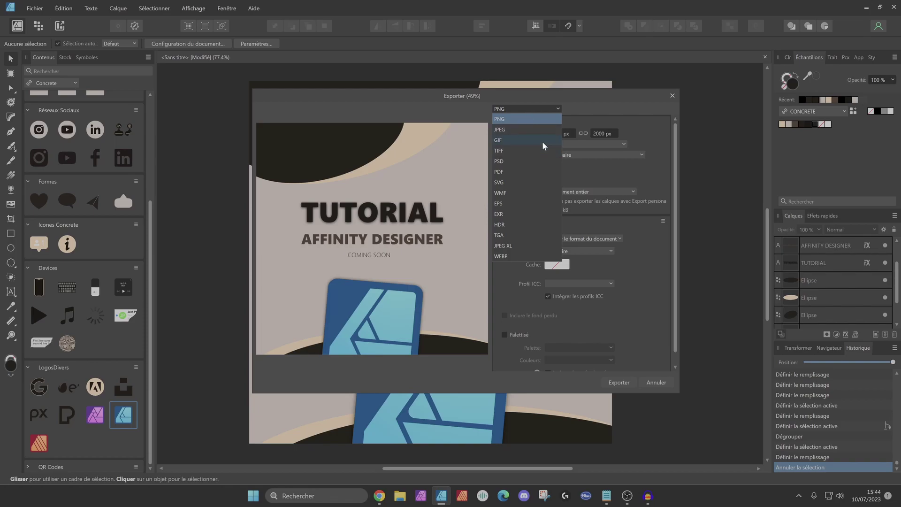
click(525, 118)
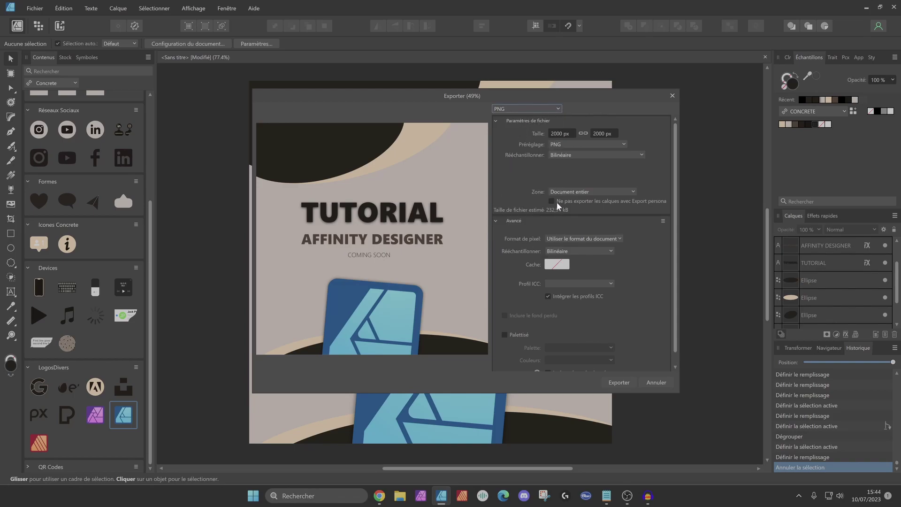
click(609, 192)
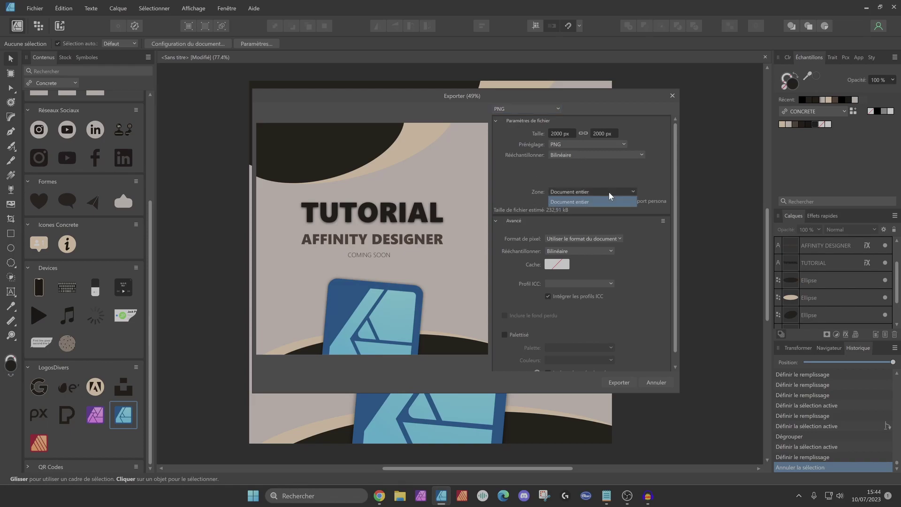
click(672, 96)
Select the logo group and preview its PNG export with the areas Zone de sélection and Sélection uniquement.
click(407, 365)
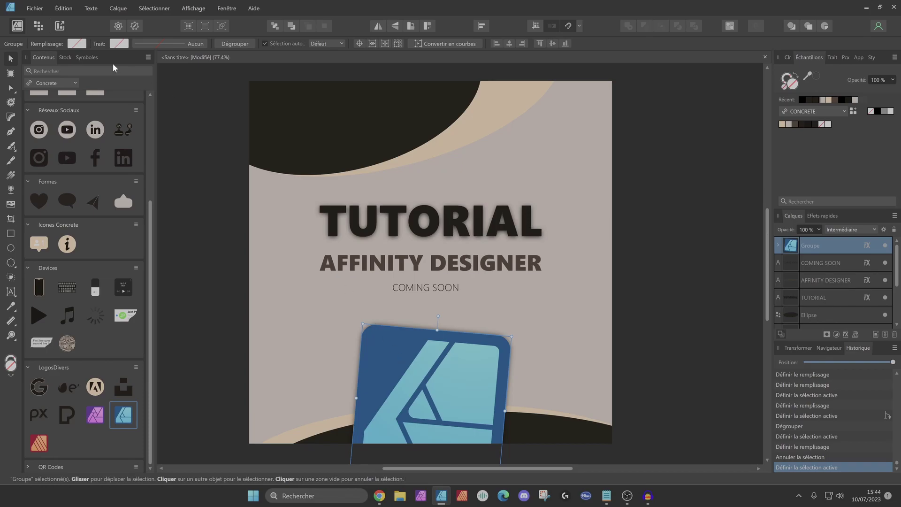
click(34, 8)
click(87, 206)
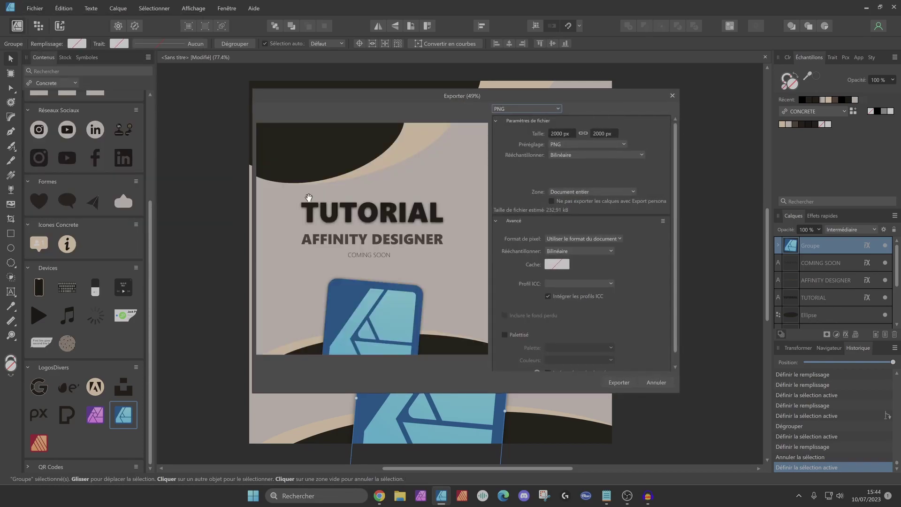
click(585, 191)
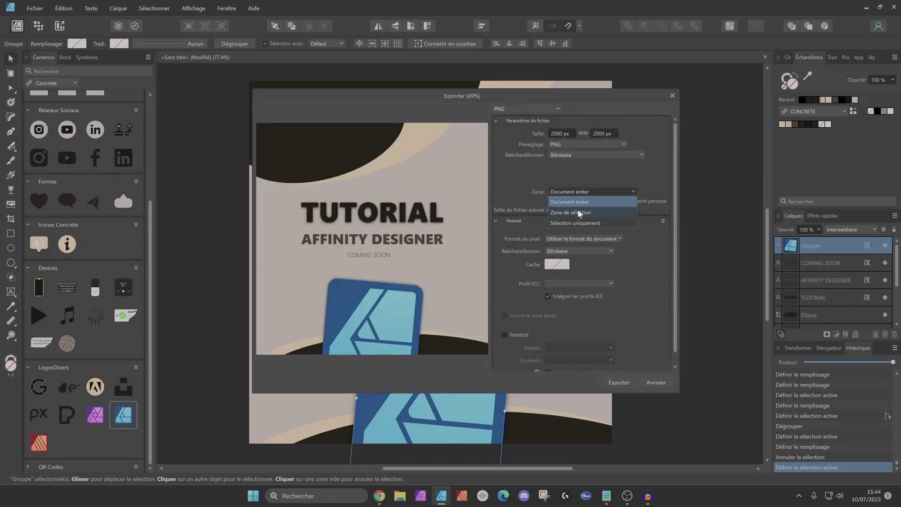
click(578, 209)
click(575, 193)
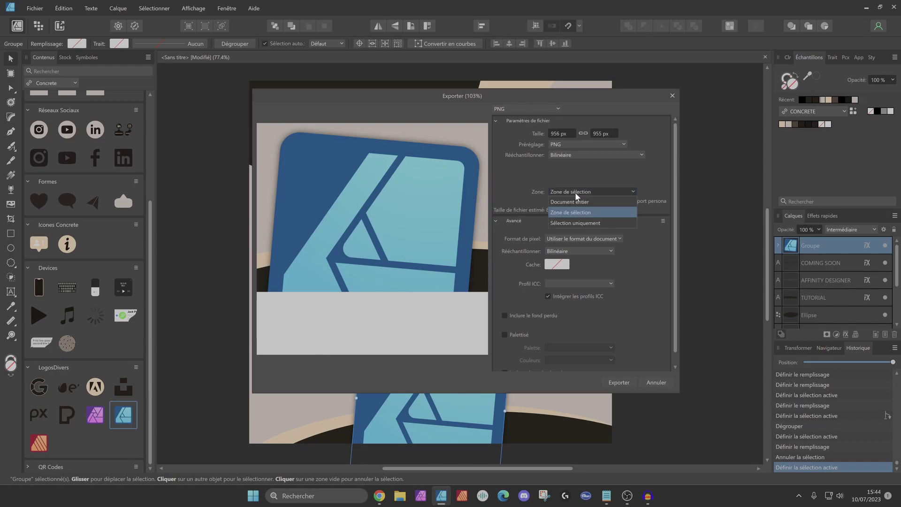
click(573, 223)
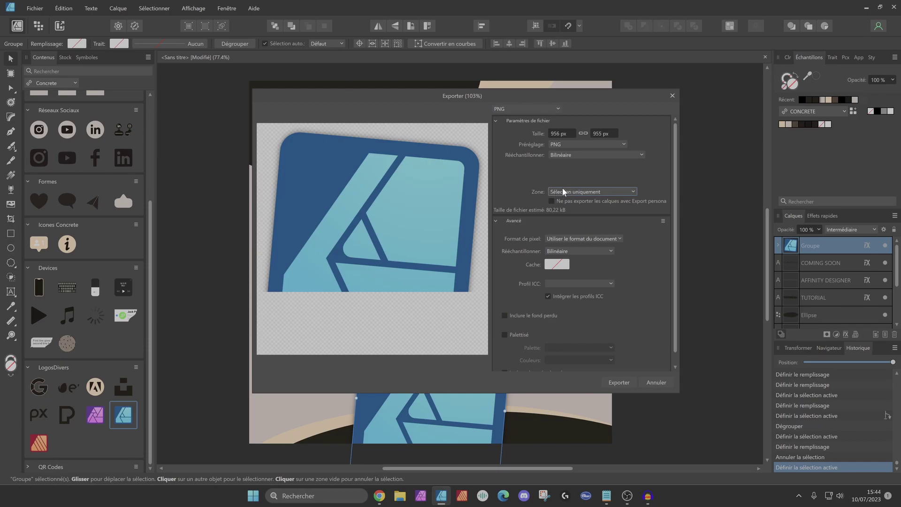
Export the area Document entier as Sans titre.png into the CONCRETE > Social medias > Instagram folder and deselect the logo.
click(562, 187)
click(568, 201)
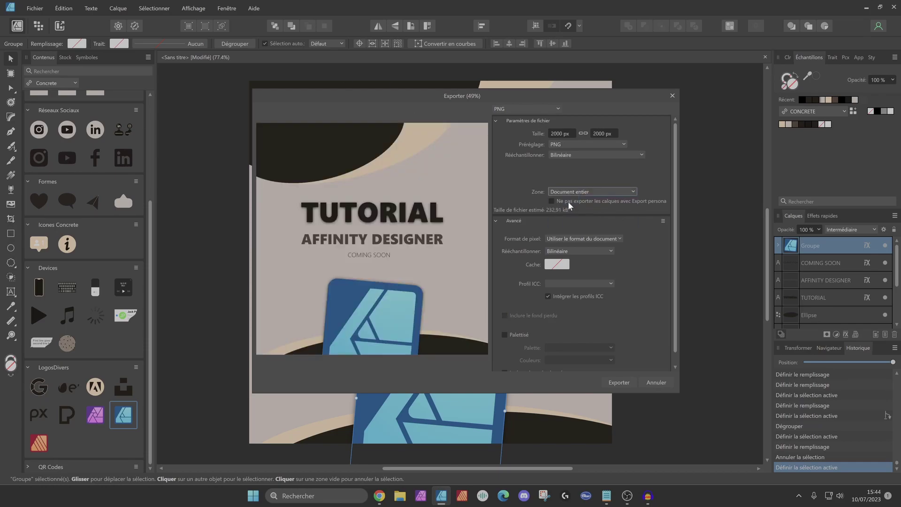
click(615, 379)
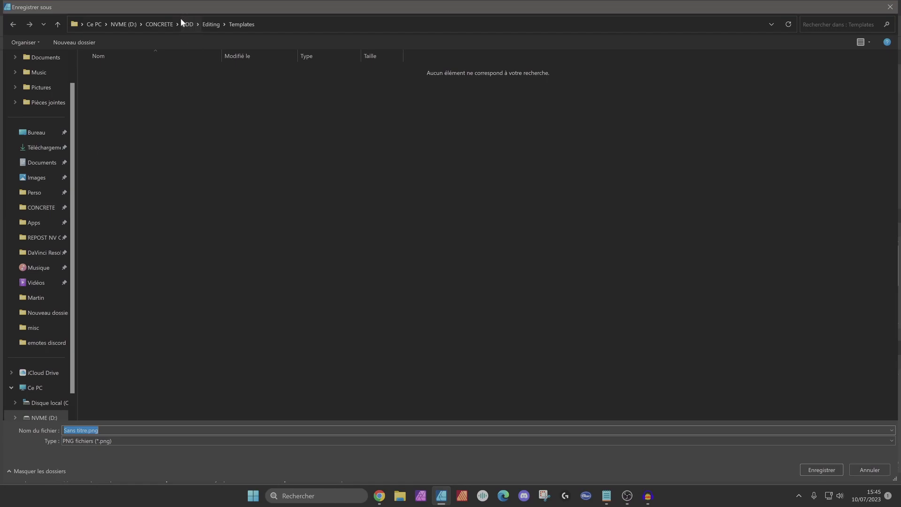
click(168, 24)
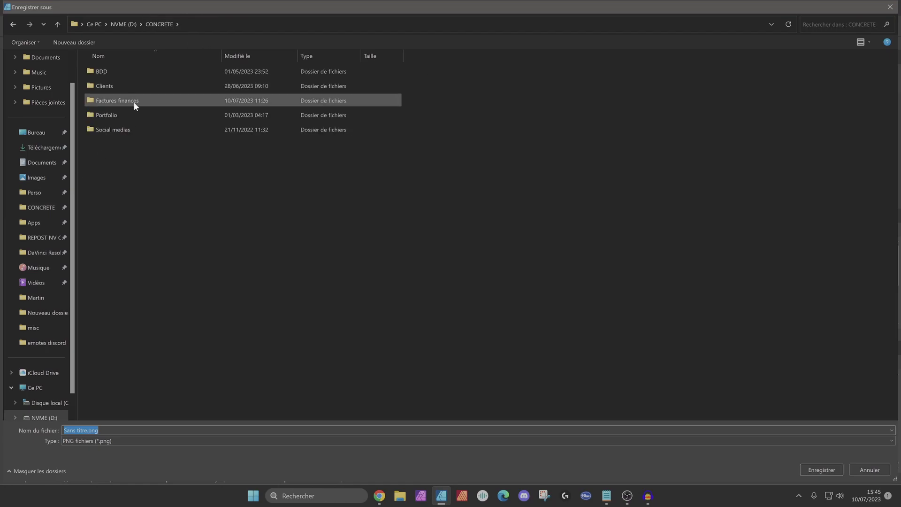
double_click(133, 124)
double_click(147, 72)
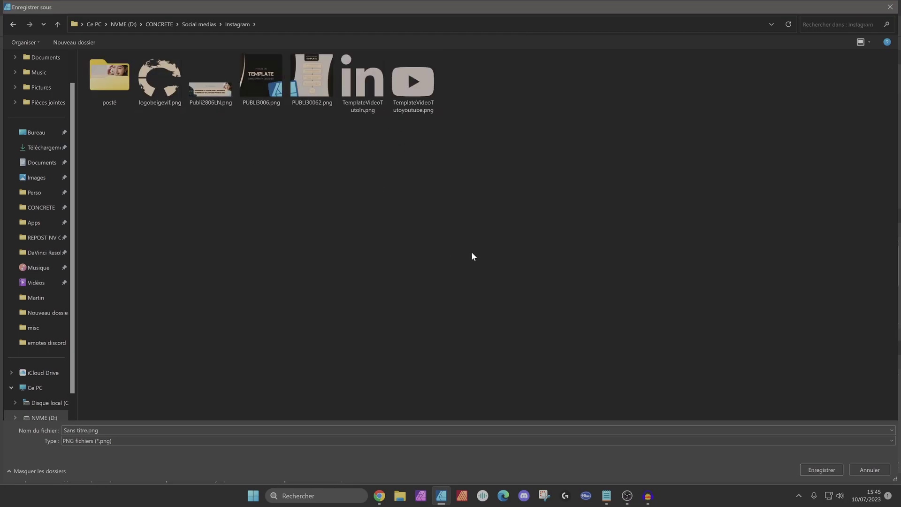
click(821, 471)
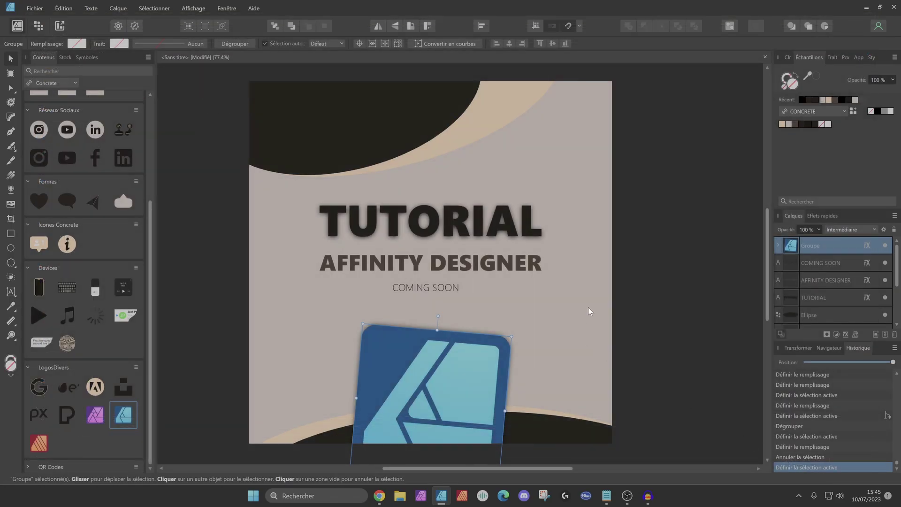
click(646, 311)
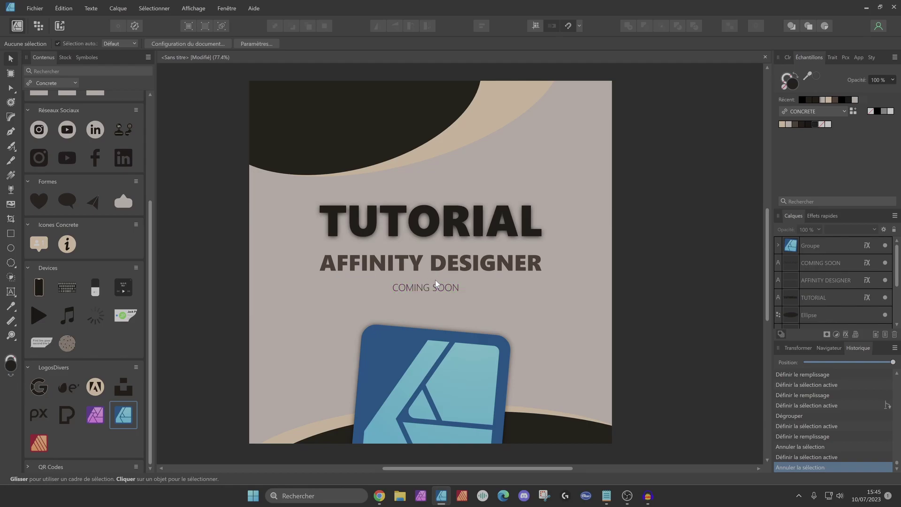
Check how to save the design as an Affinity file and how to start a new document from Modèles.
key(ctrl+s)
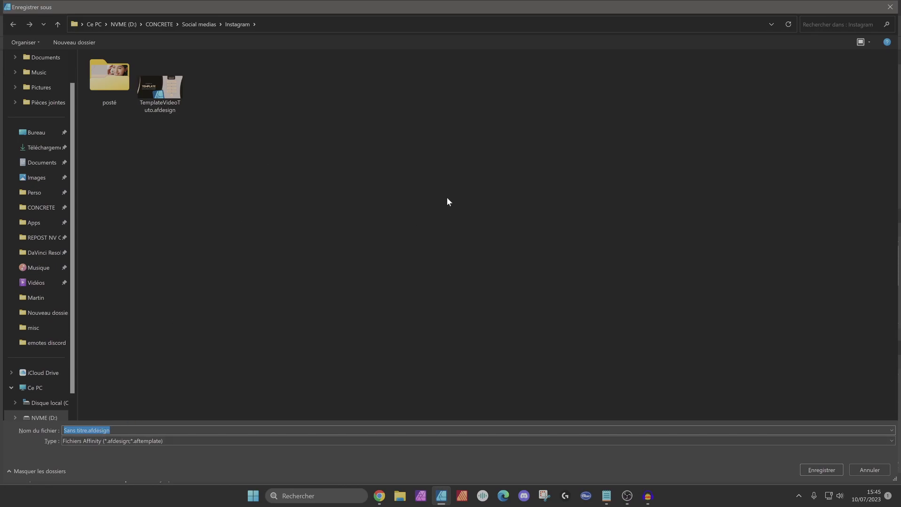
click(890, 7)
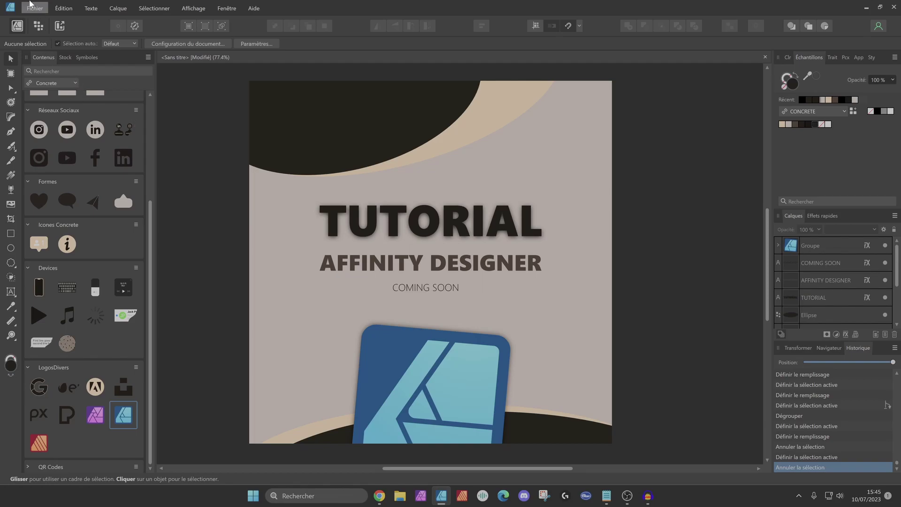
click(35, 8)
click(57, 33)
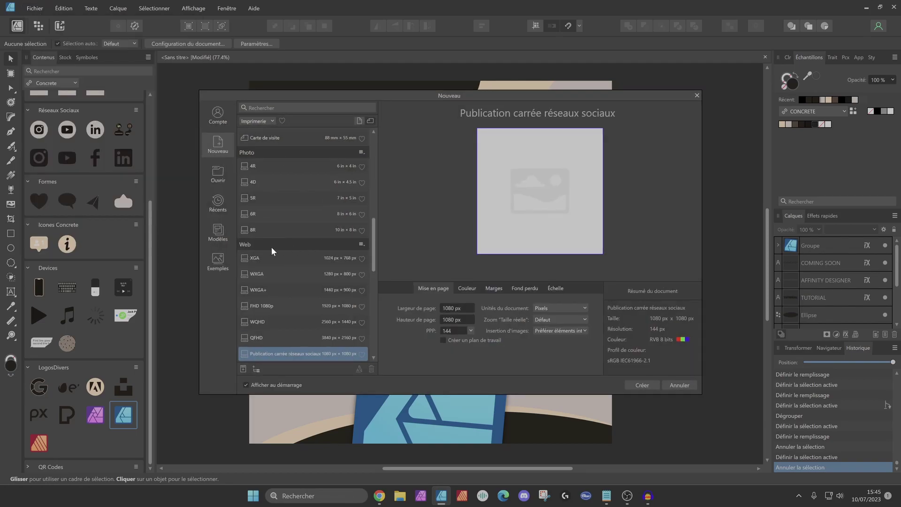
click(230, 230)
click(309, 139)
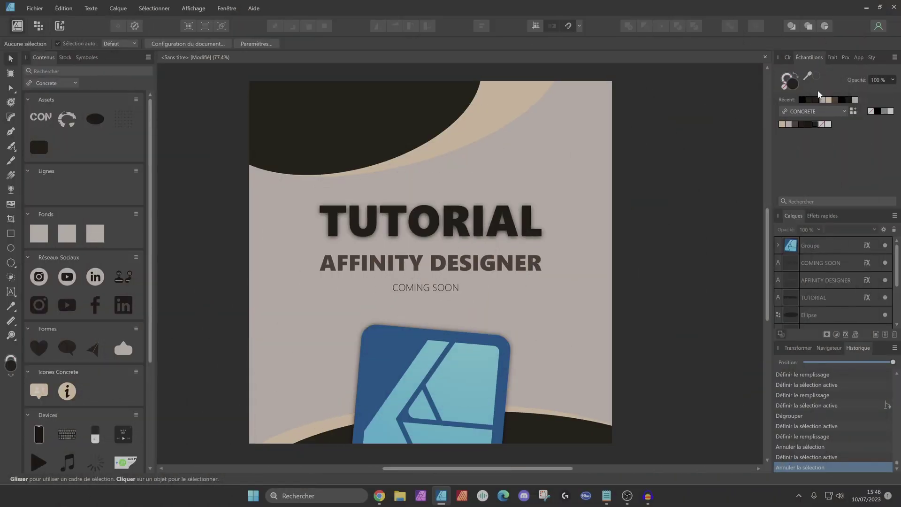
Review the commands for adding or importing color palettes and for importing or exporting assets.
click(894, 57)
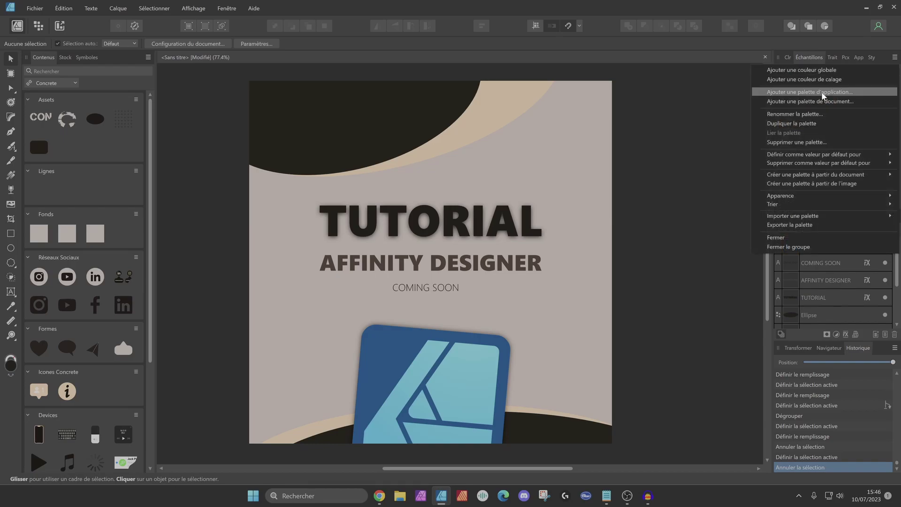
click(148, 57)
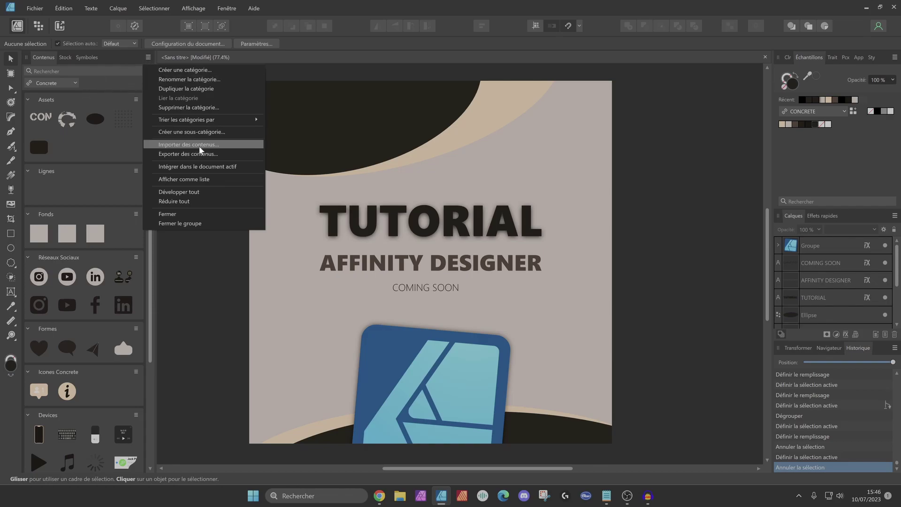
click(656, 159)
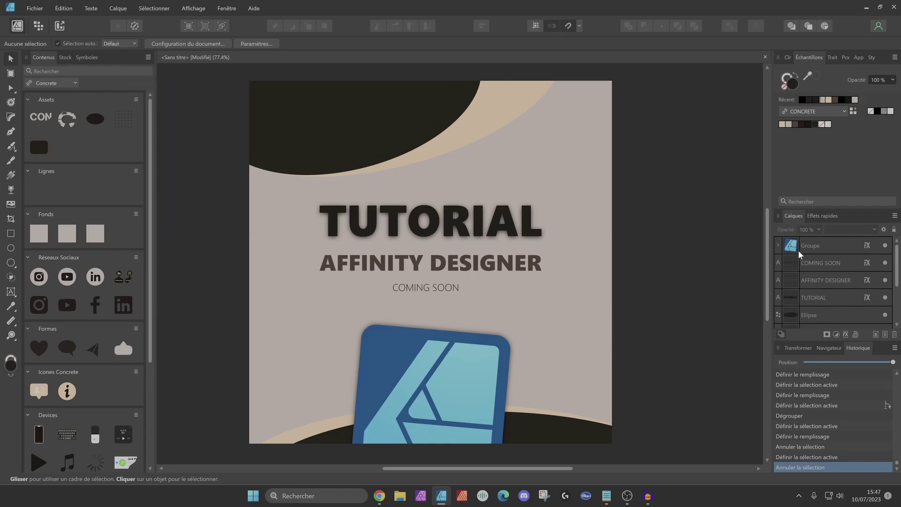
Examine the layer stack from the background Rectangle up to the logo group and browse the Concrete assets.
scroll(835, 279, down, 3)
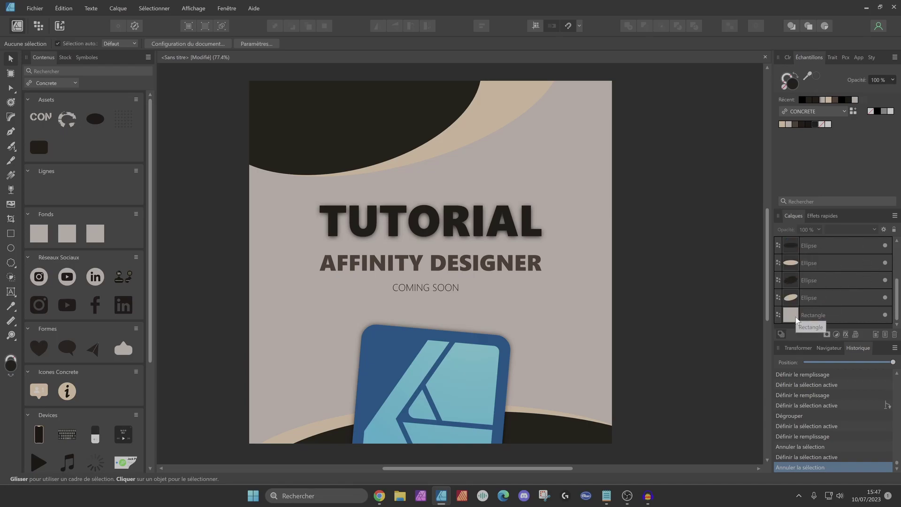
click(825, 314)
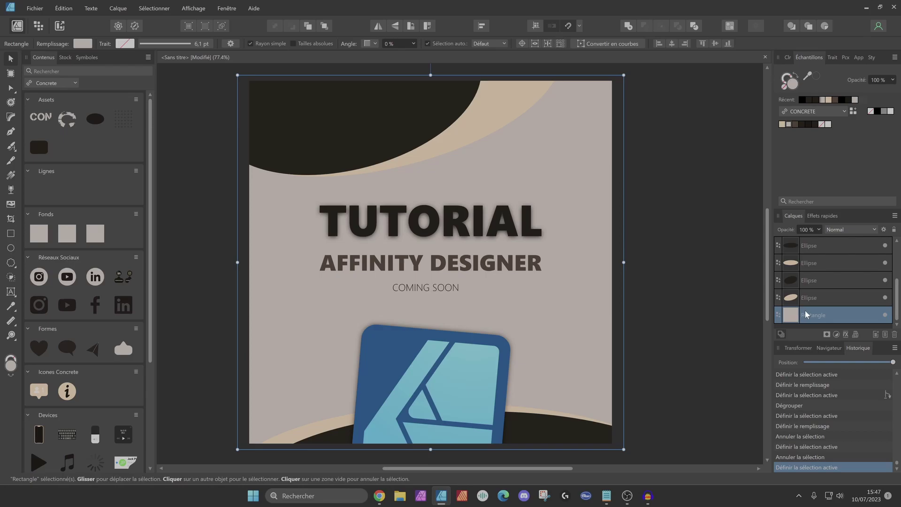
scroll(798, 312, up, 3)
click(797, 247)
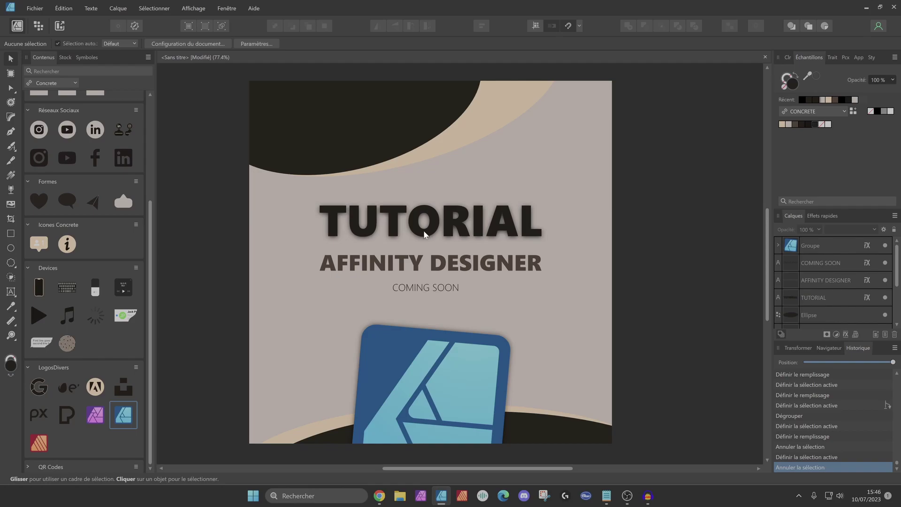
scroll(132, 201, up, 5)
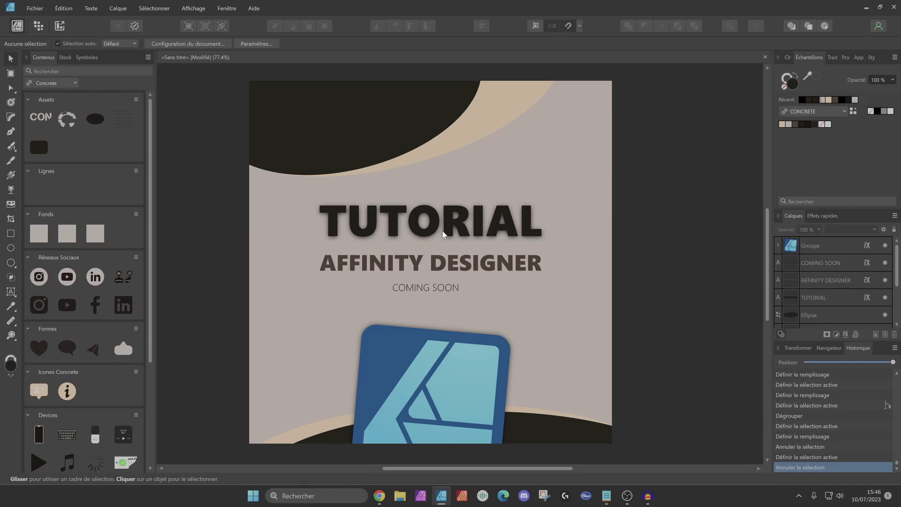
scroll(89, 239, down, 5)
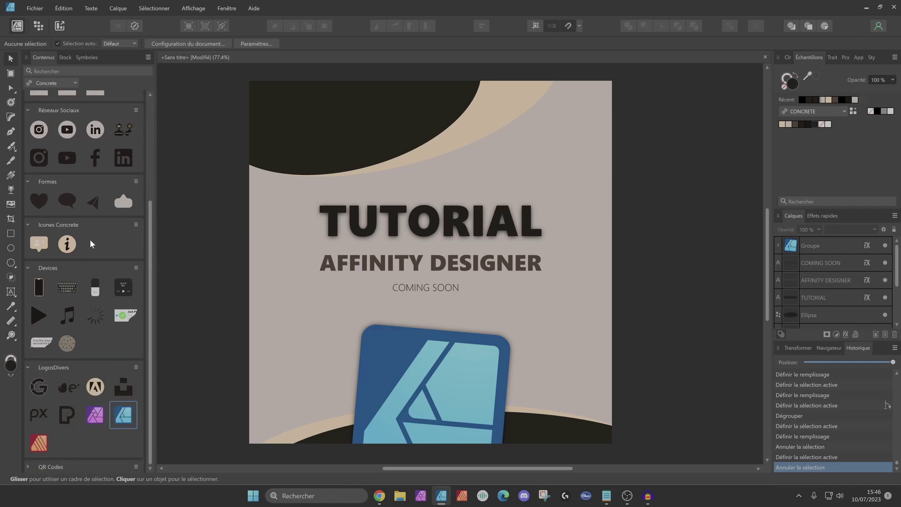
scroll(88, 243, up, 5)
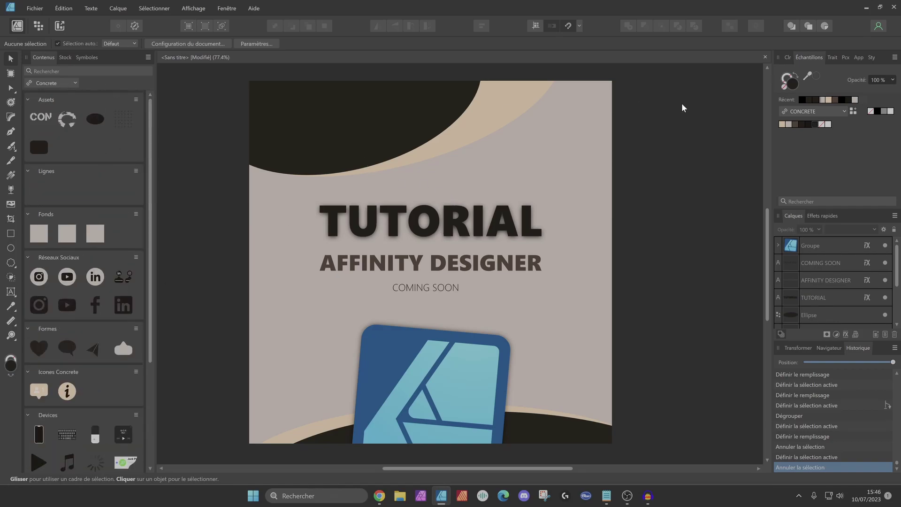